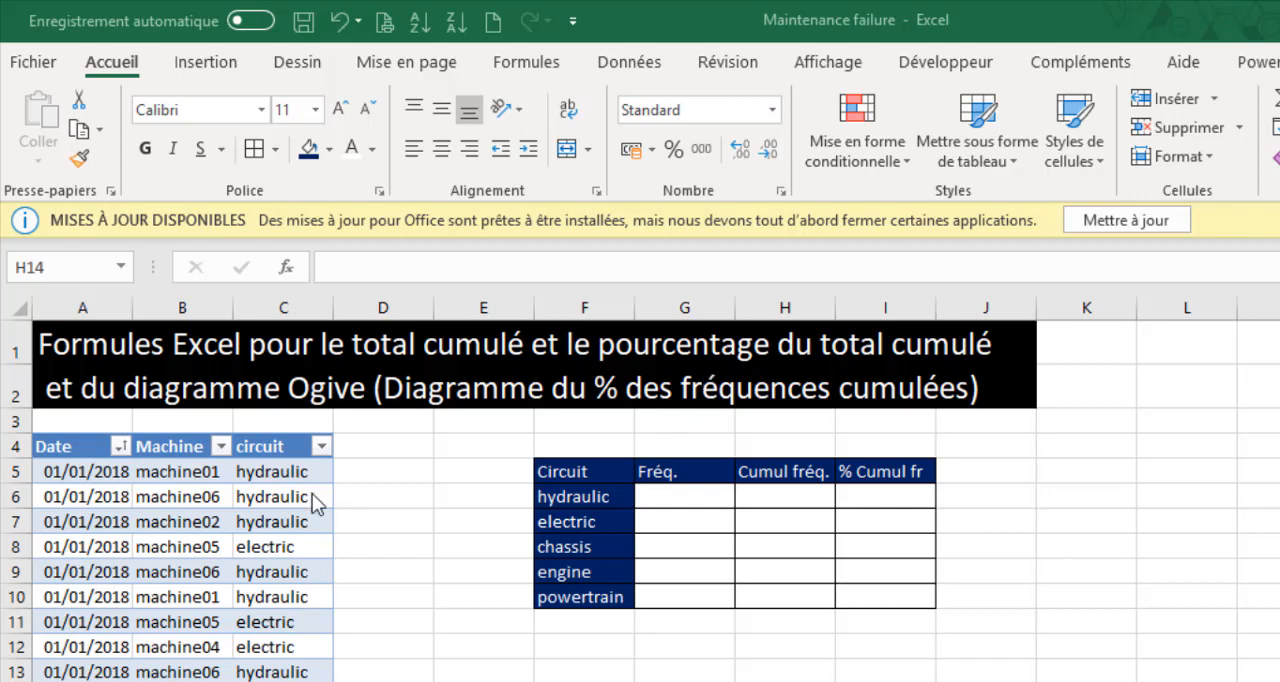
Examine the distinct values available in the Machine and circuit columns of the failures table without applying a filter.
left_click(172, 539)
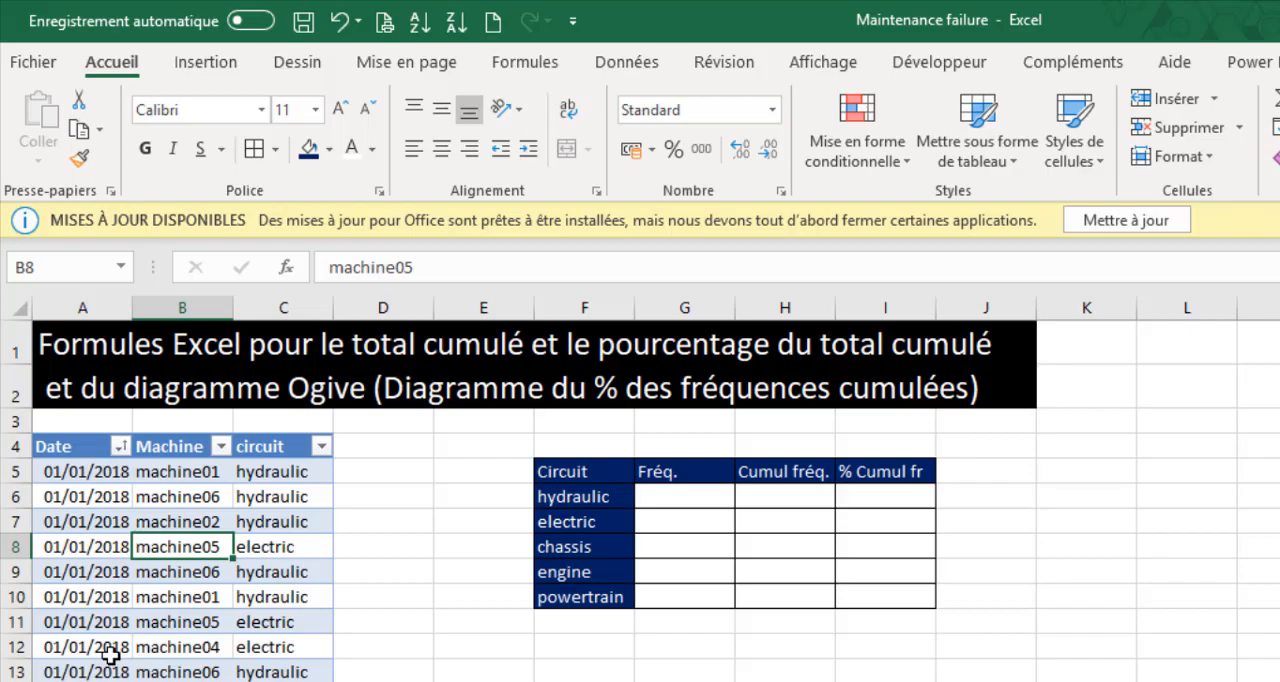
left_click(100, 496)
left_click(215, 471)
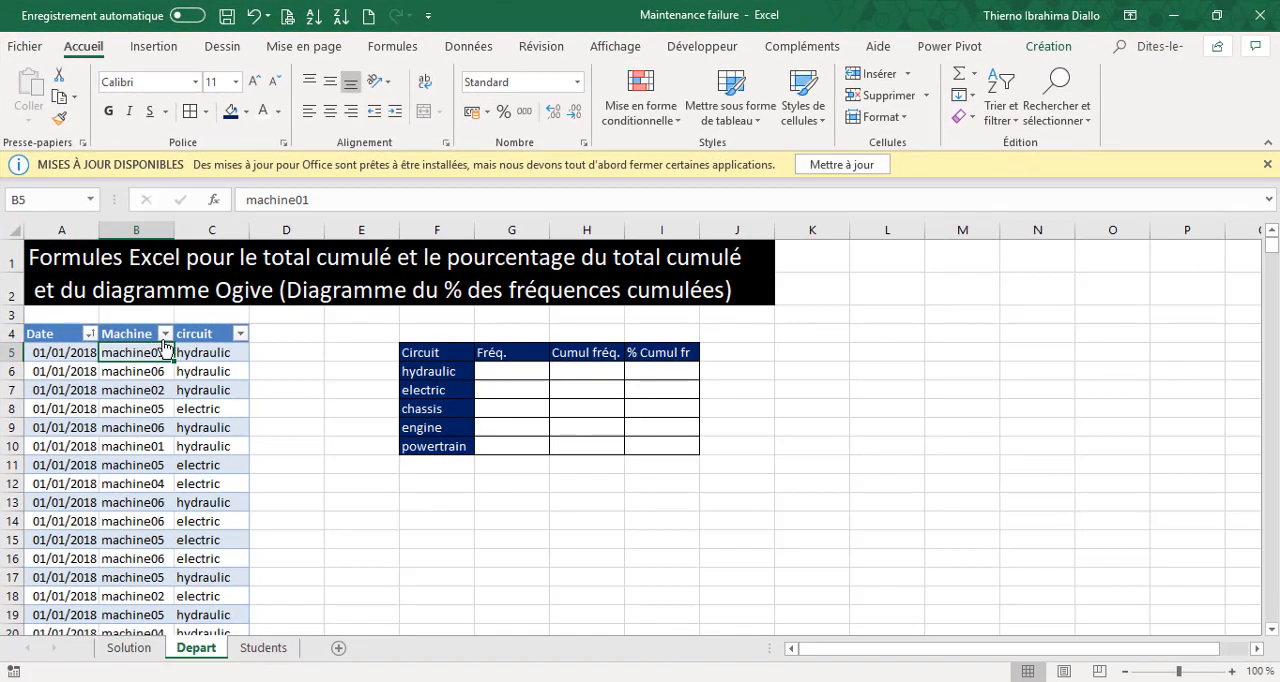
left_click(165, 334)
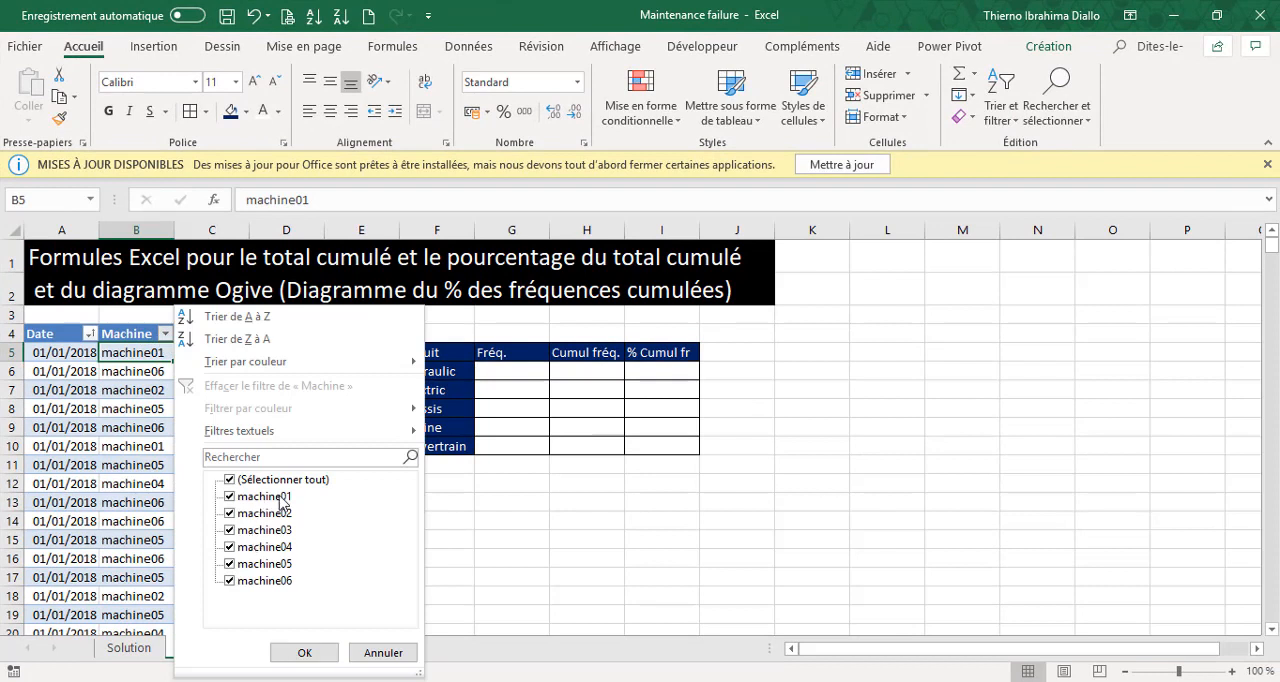
left_click(406, 654)
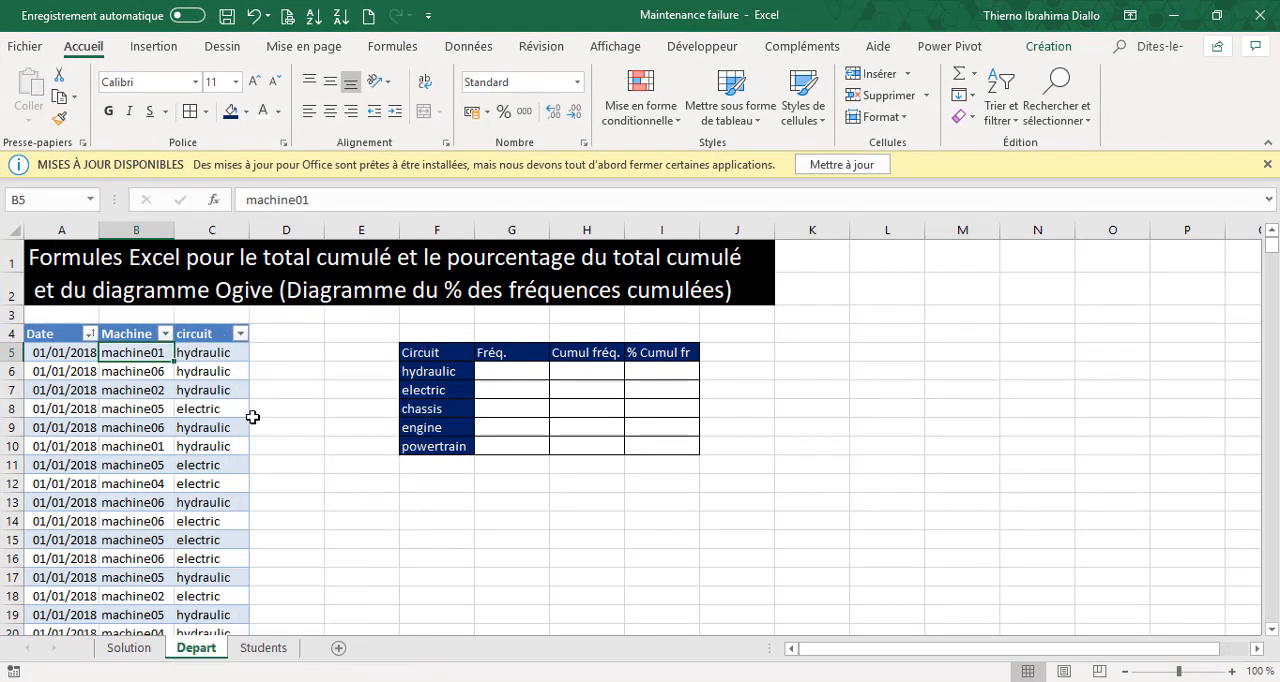
left_click(239, 336)
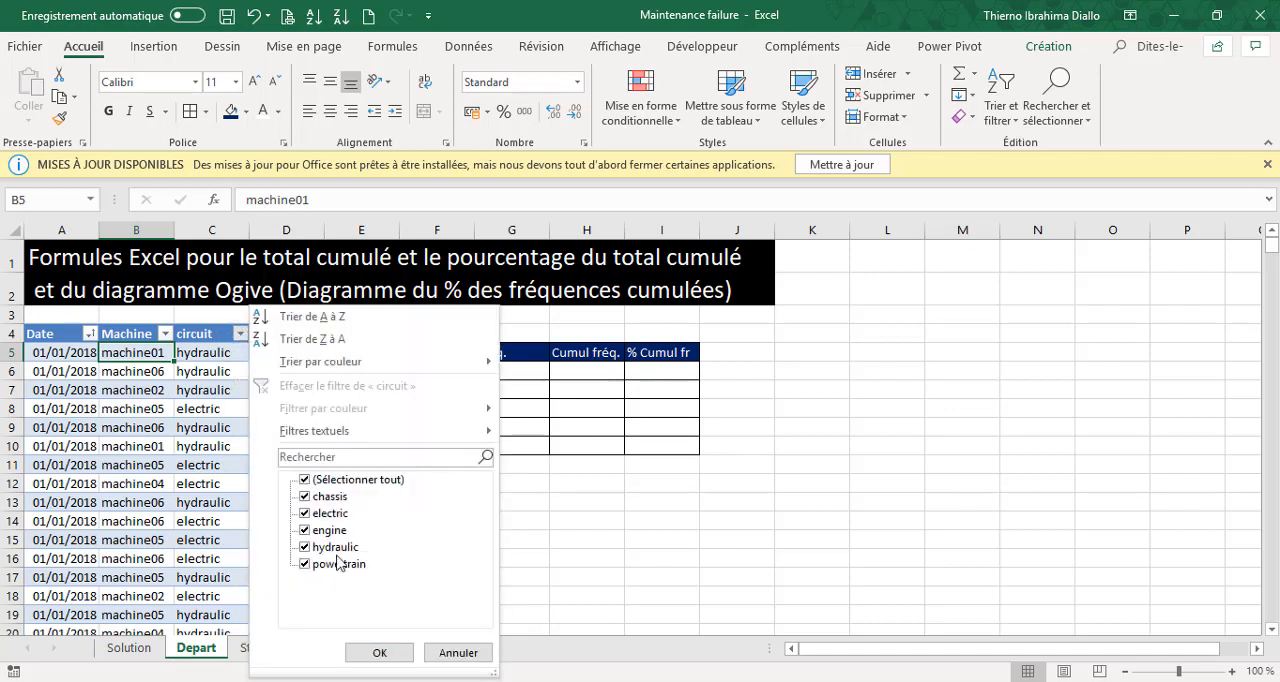
left_click(459, 653)
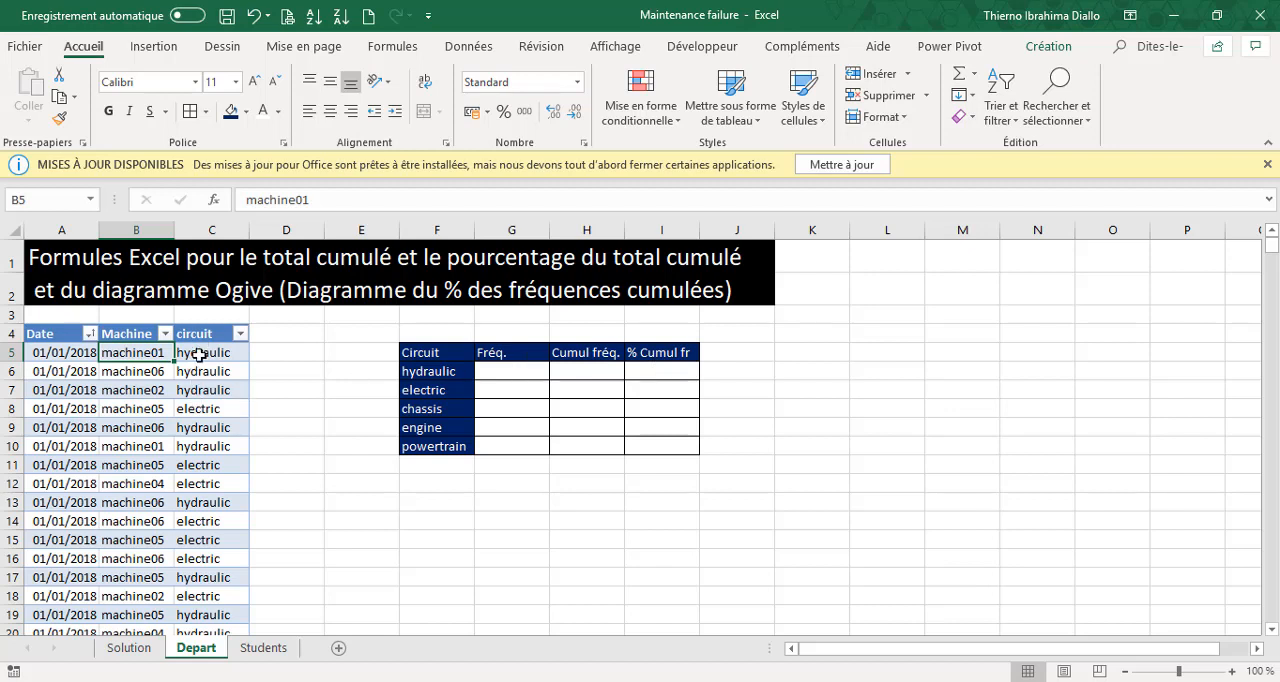
Select all the data in the circuit column to check its number of entries, and return to the table's start.
left_click(200, 354)
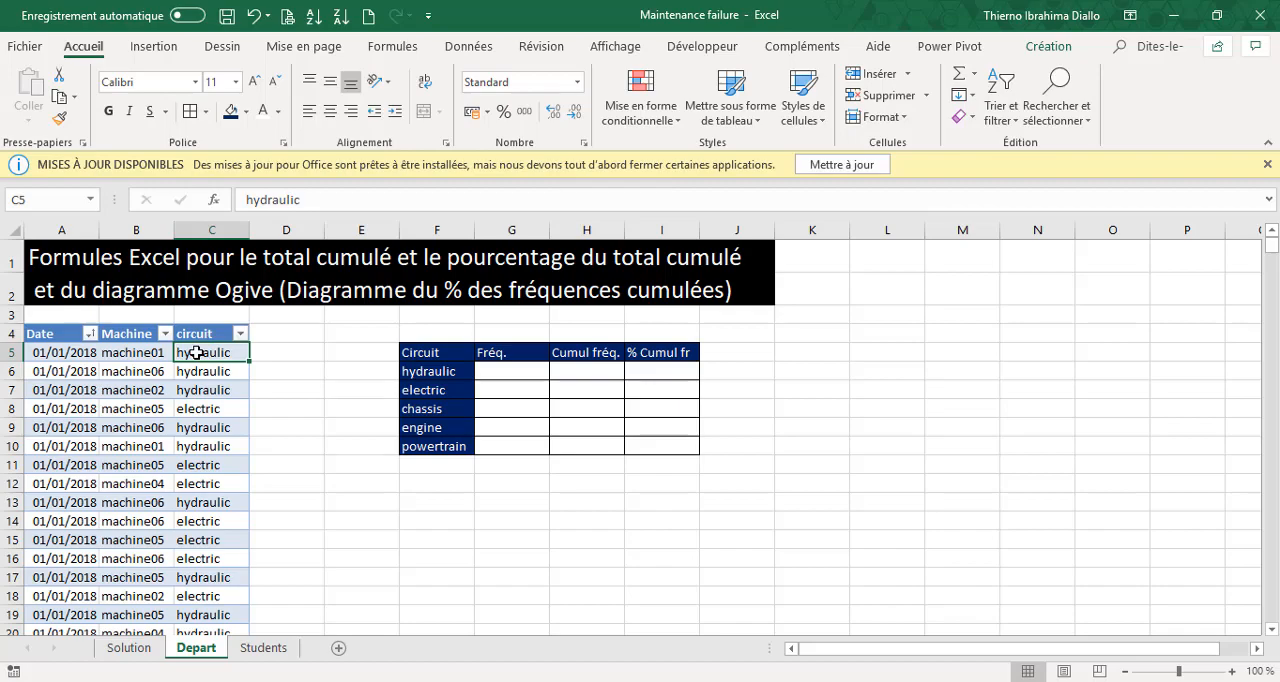
key("ctrl+shift+Down")
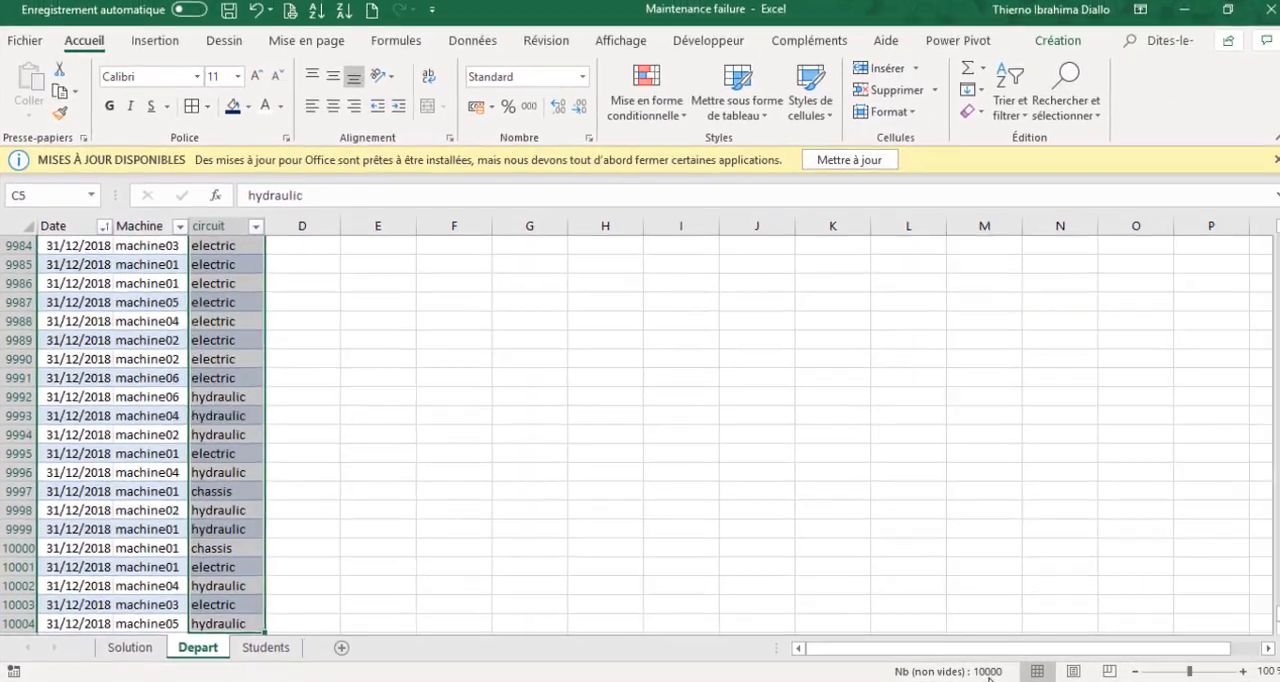
key("ctrl+BackSpace")
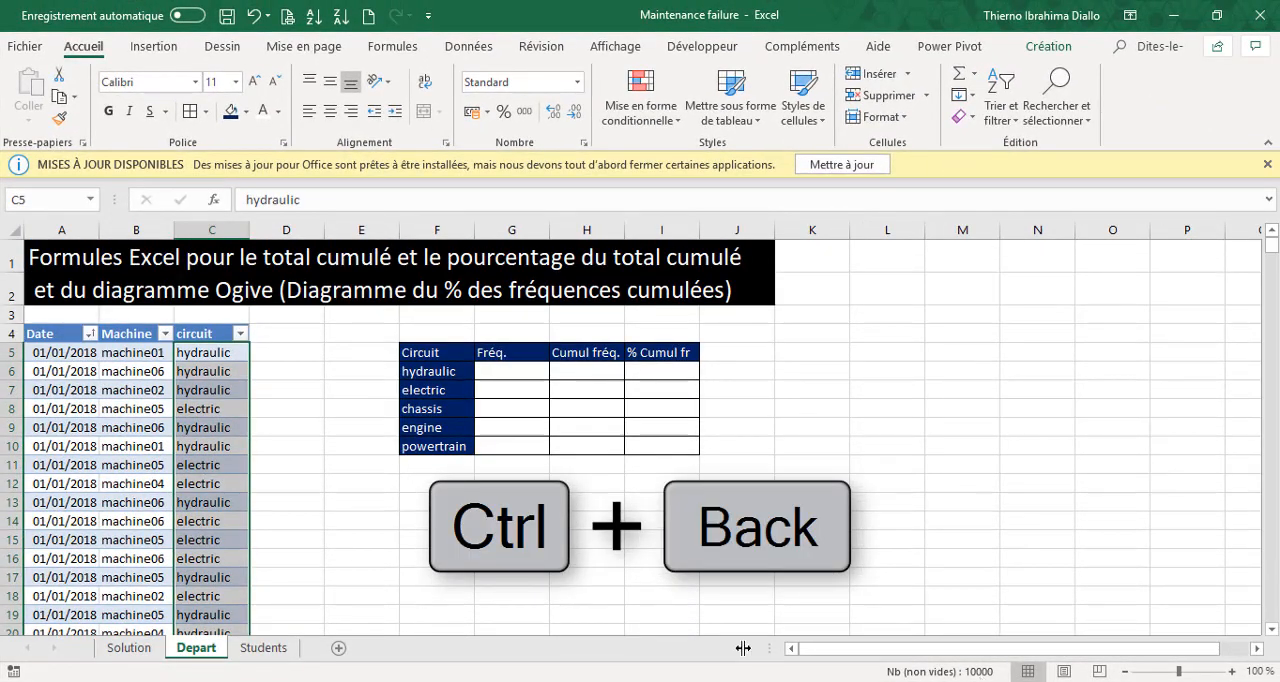
Count each circuit's failures in the Fréq. column with =NB.SI.ENS(Failures[circuit];F6) in G6, filled down to G10.
left_click(514, 369)
type("=")
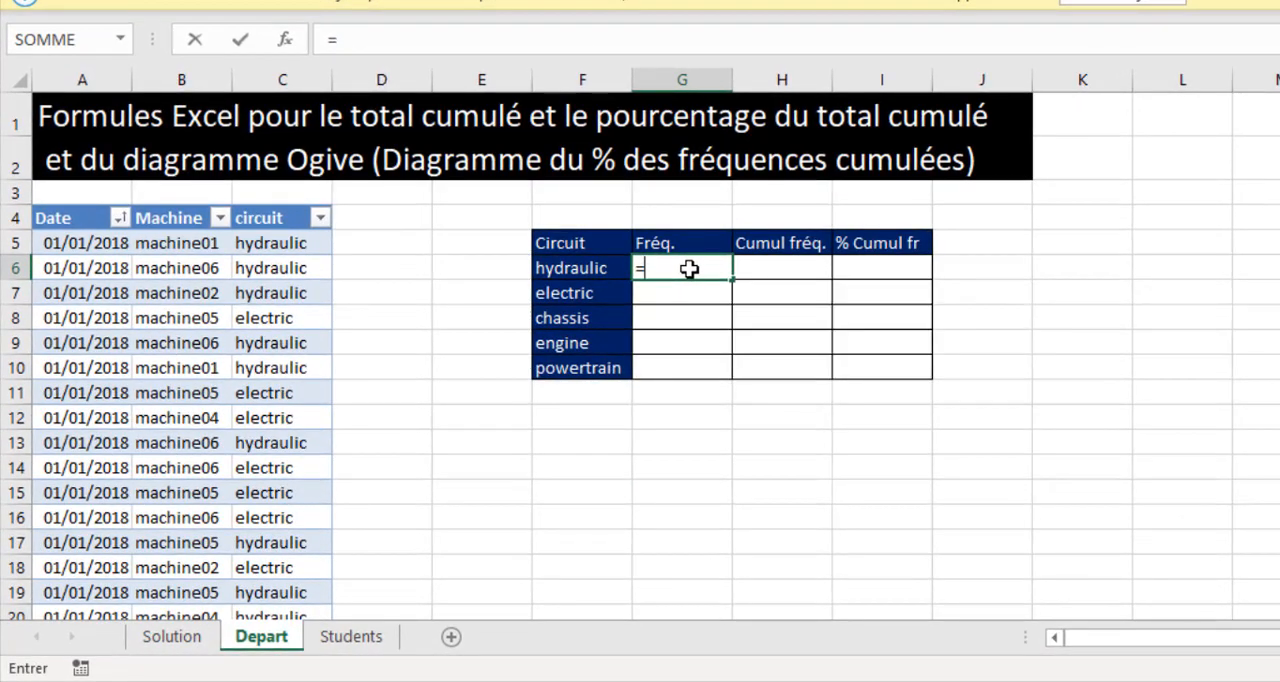
type("nb")
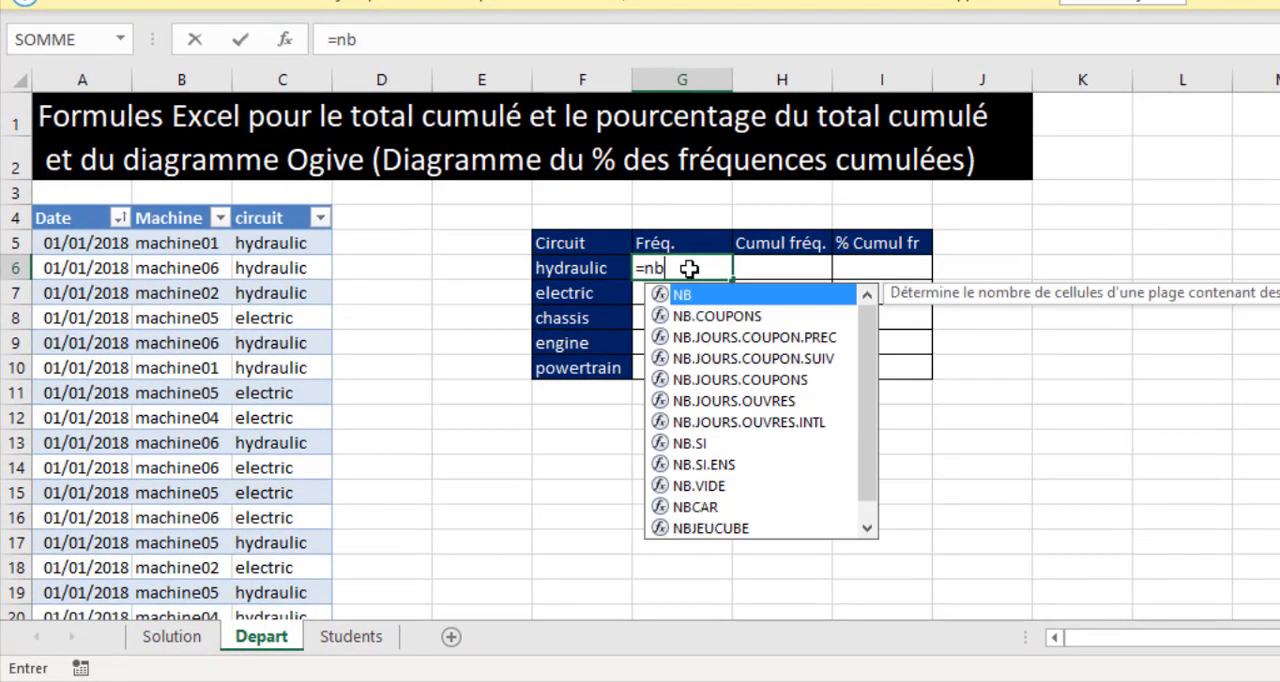
key("Down")
key("Down")
key("Down")
key("Down")
key("Down")
key("Down")
key("Down")
key("Down")
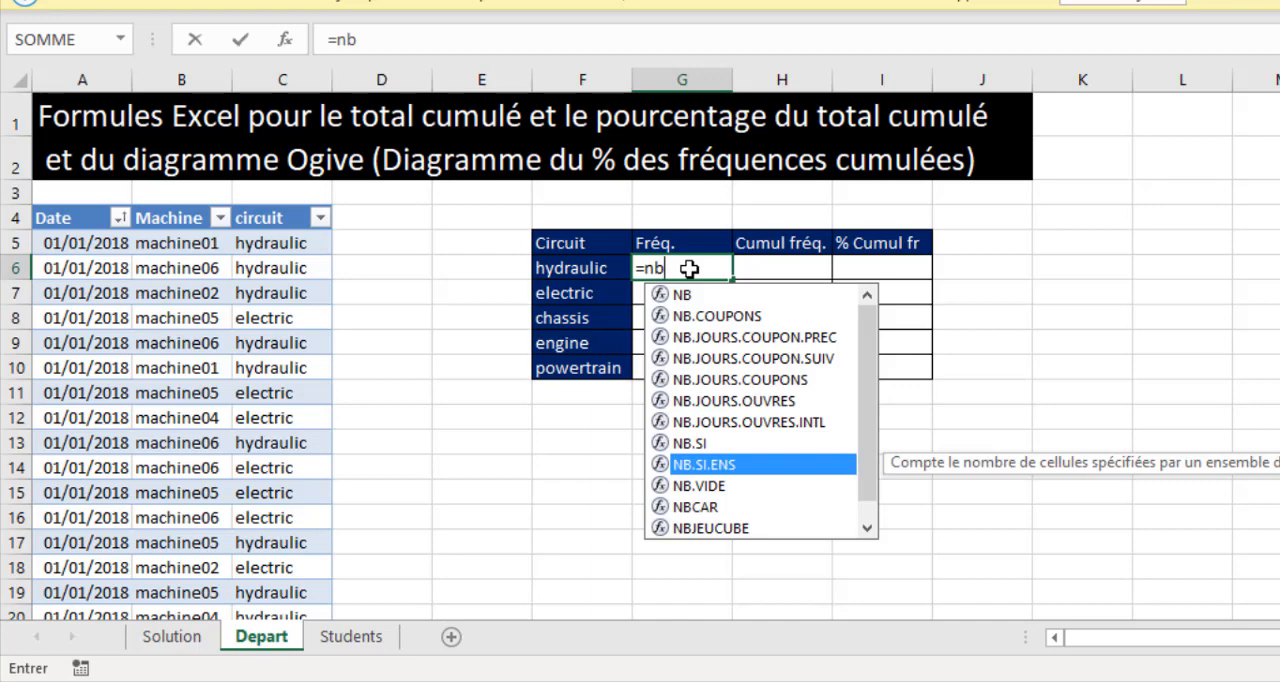
key("Tab")
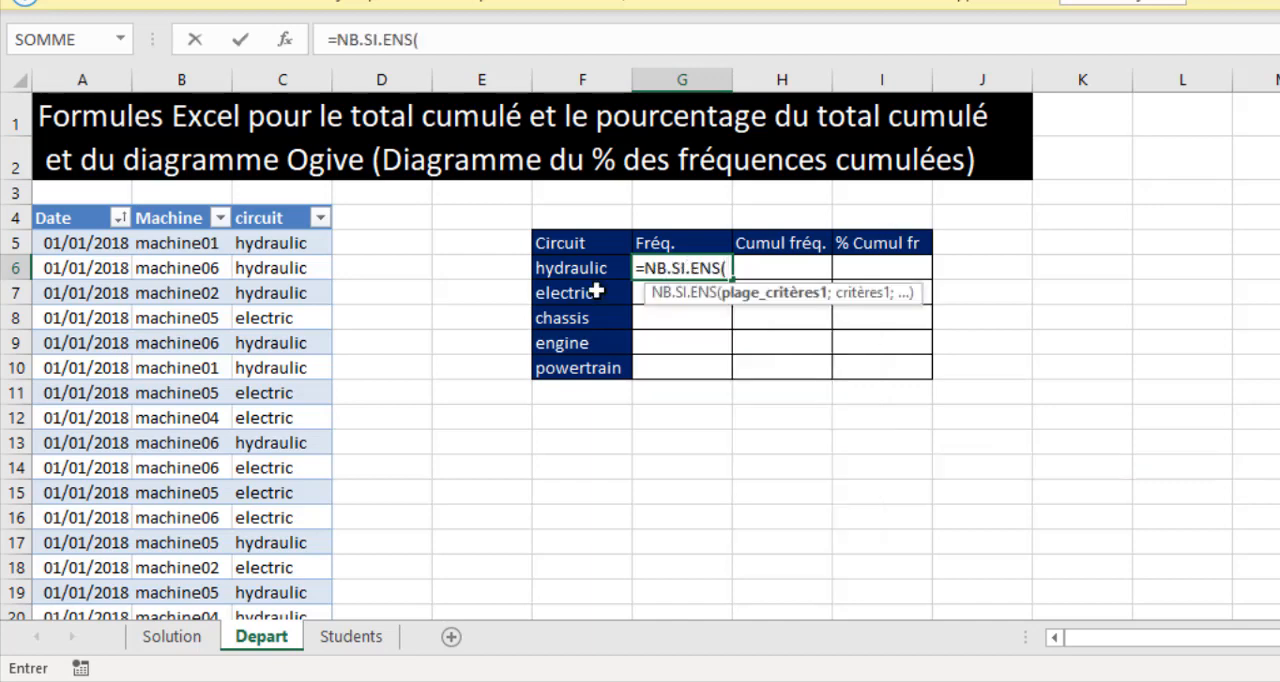
left_click(249, 203)
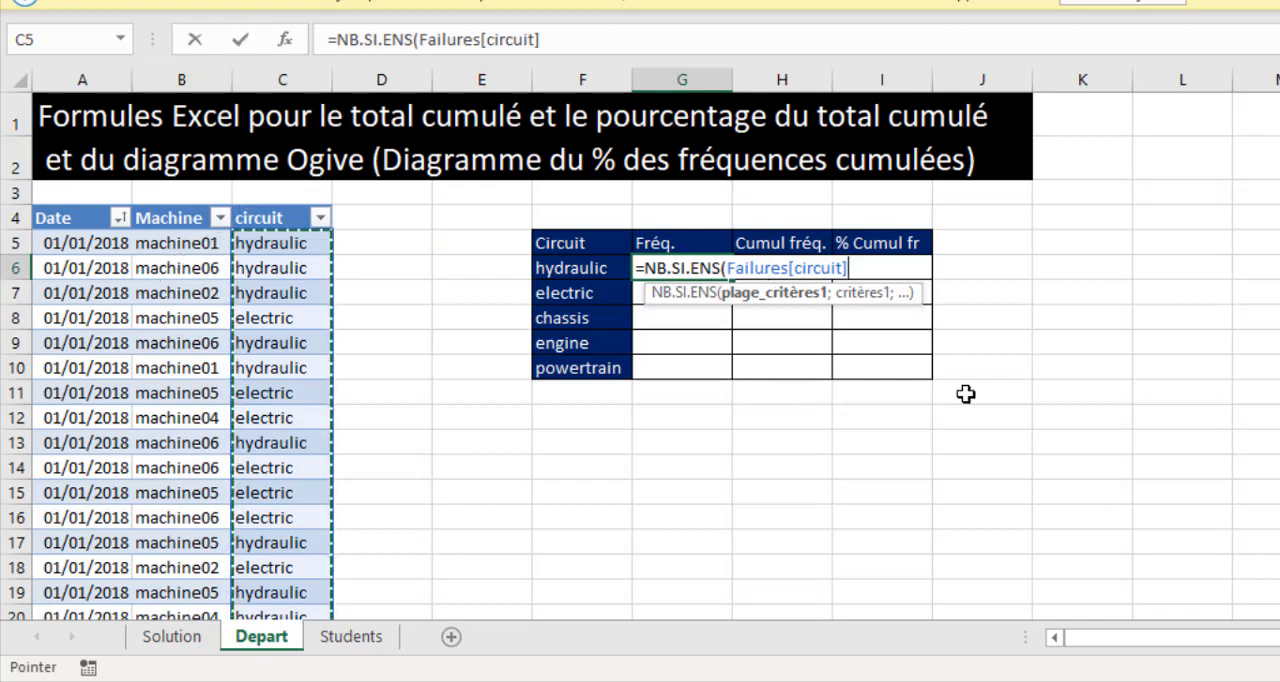
type(";")
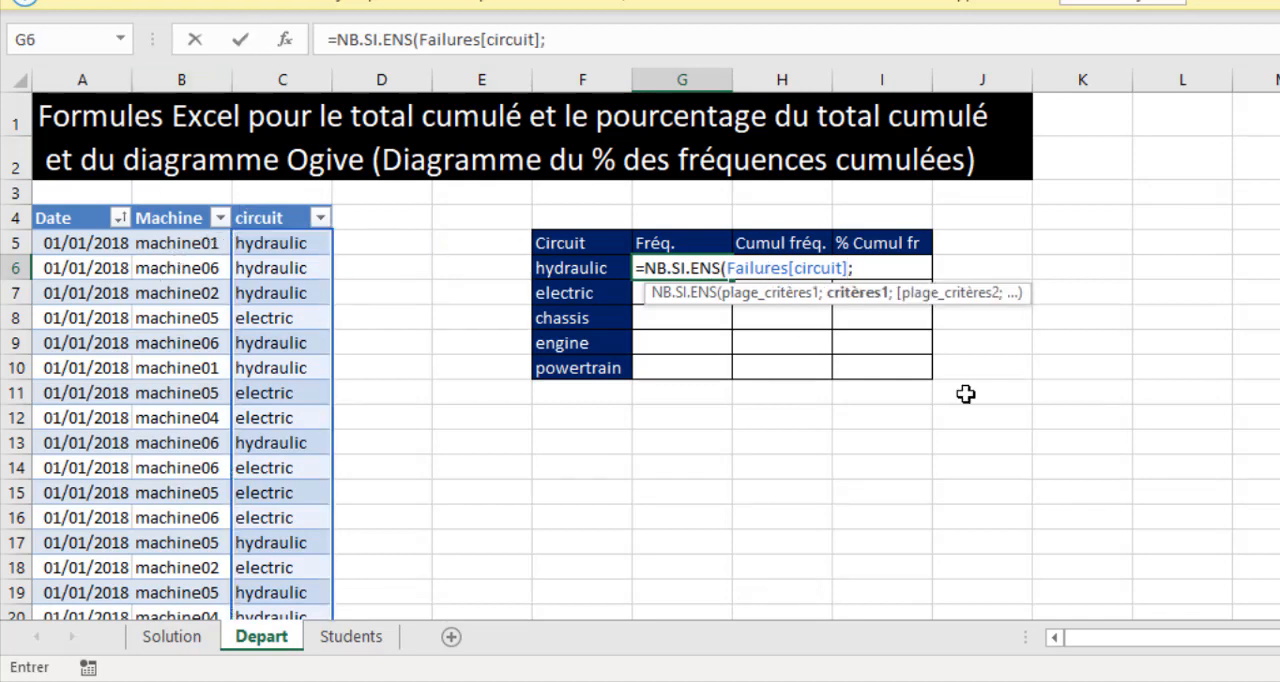
left_click(580, 268)
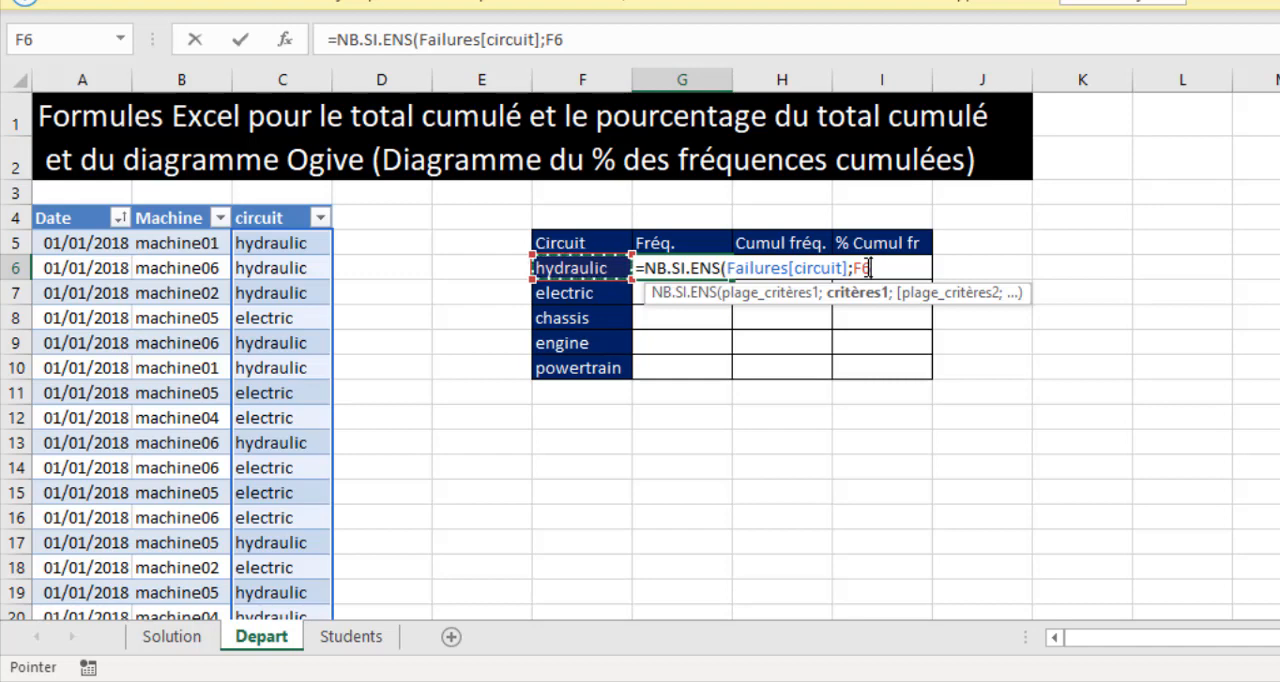
key("ctrl+Return")
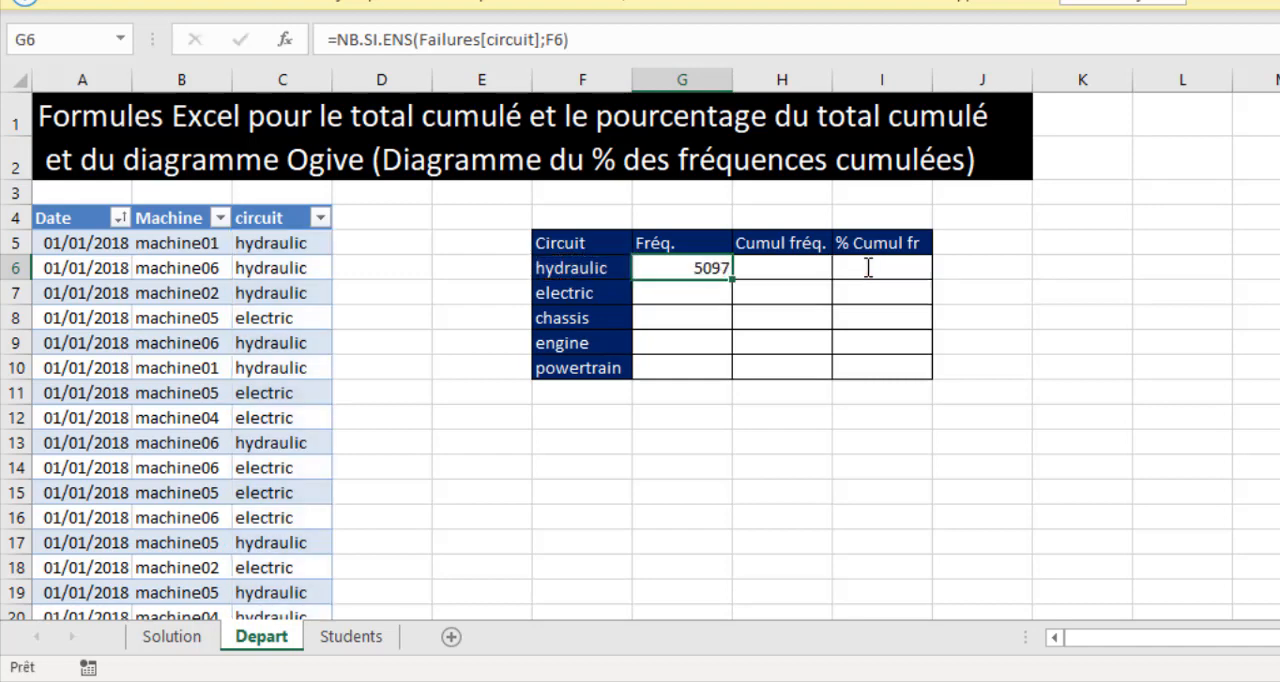
double_click(733, 280)
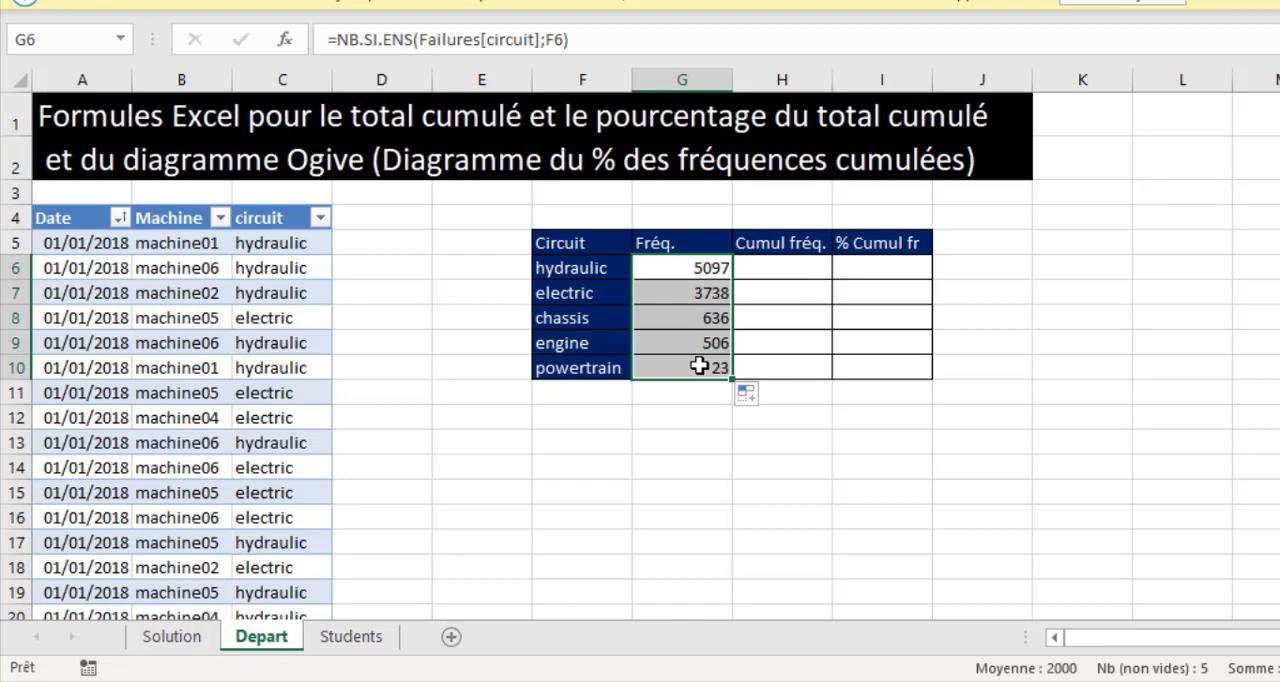
left_click(769, 262)
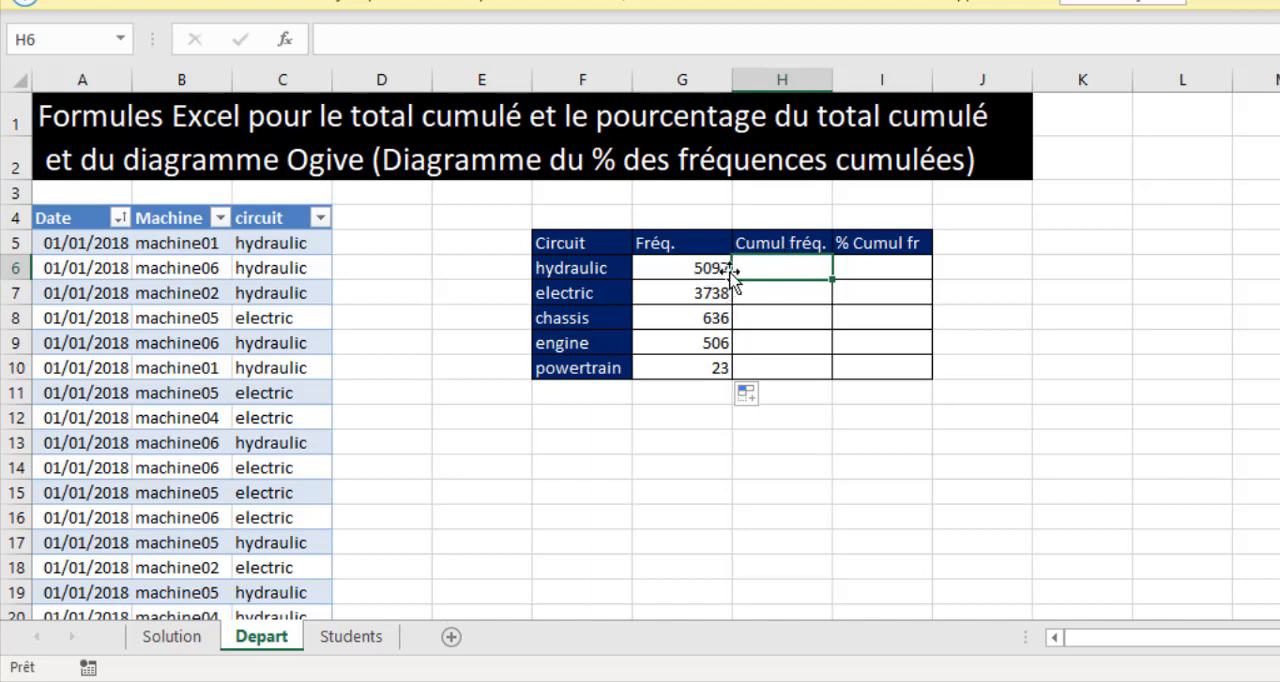
left_click(753, 290)
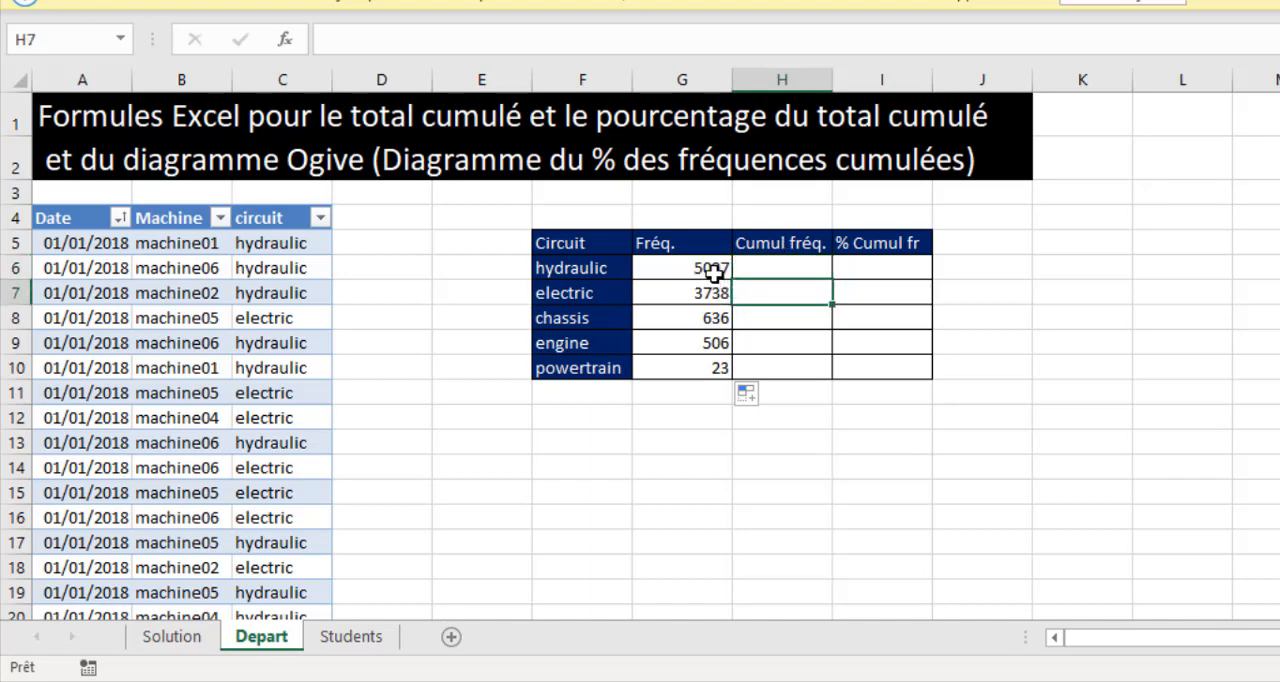
left_click_drag(711, 266, 716, 315)
left_click(780, 316)
left_click(711, 267)
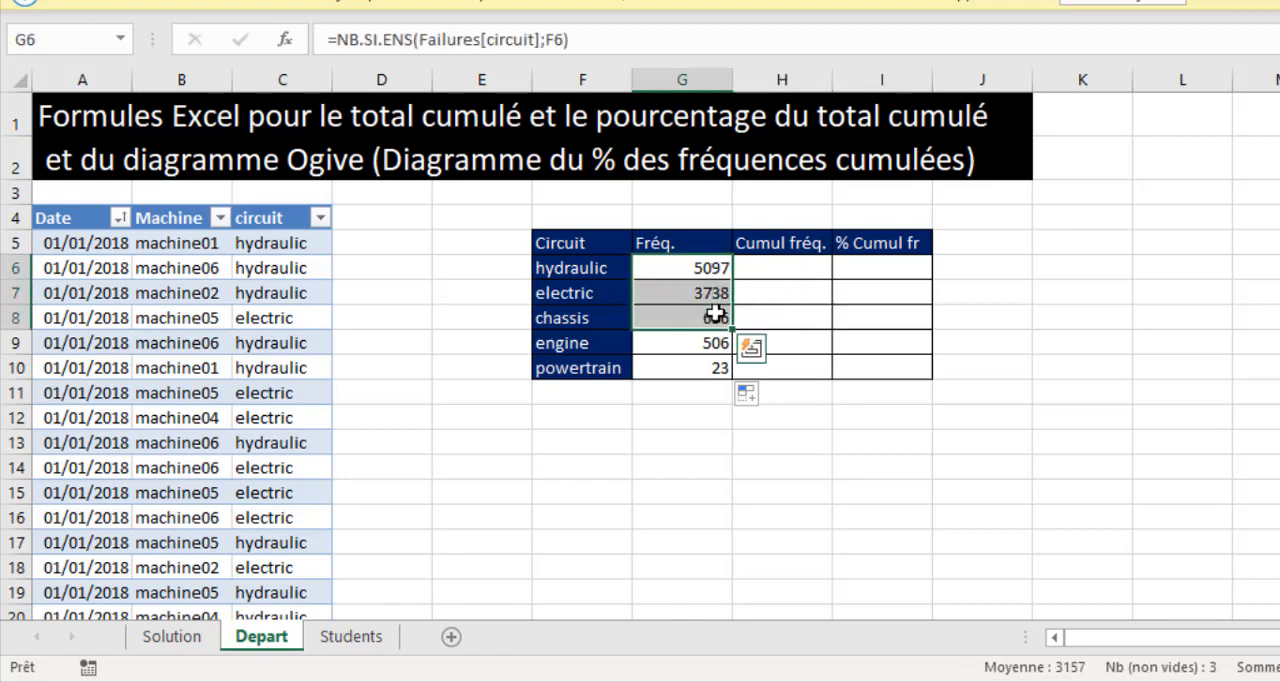
Calculate the running totals in the Cumul fréq. column with =SOMME($G$6:G6) in H6, filled down to H10.
left_click(787, 274)
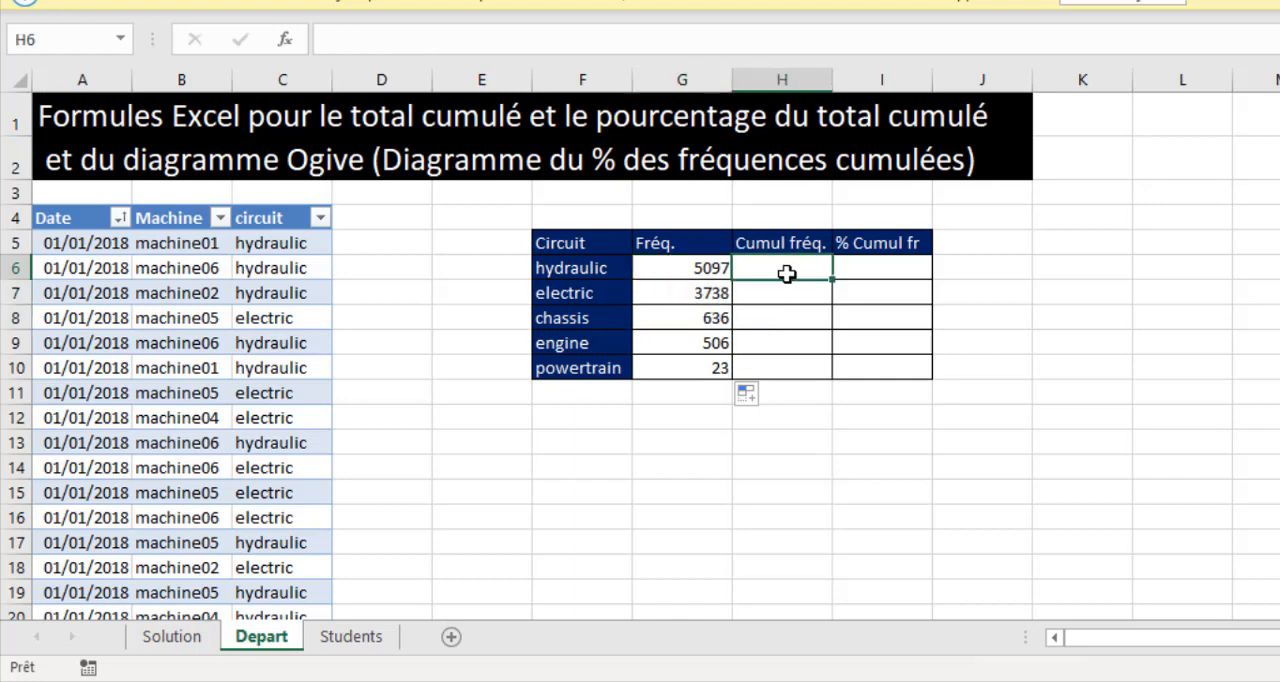
type("=som")
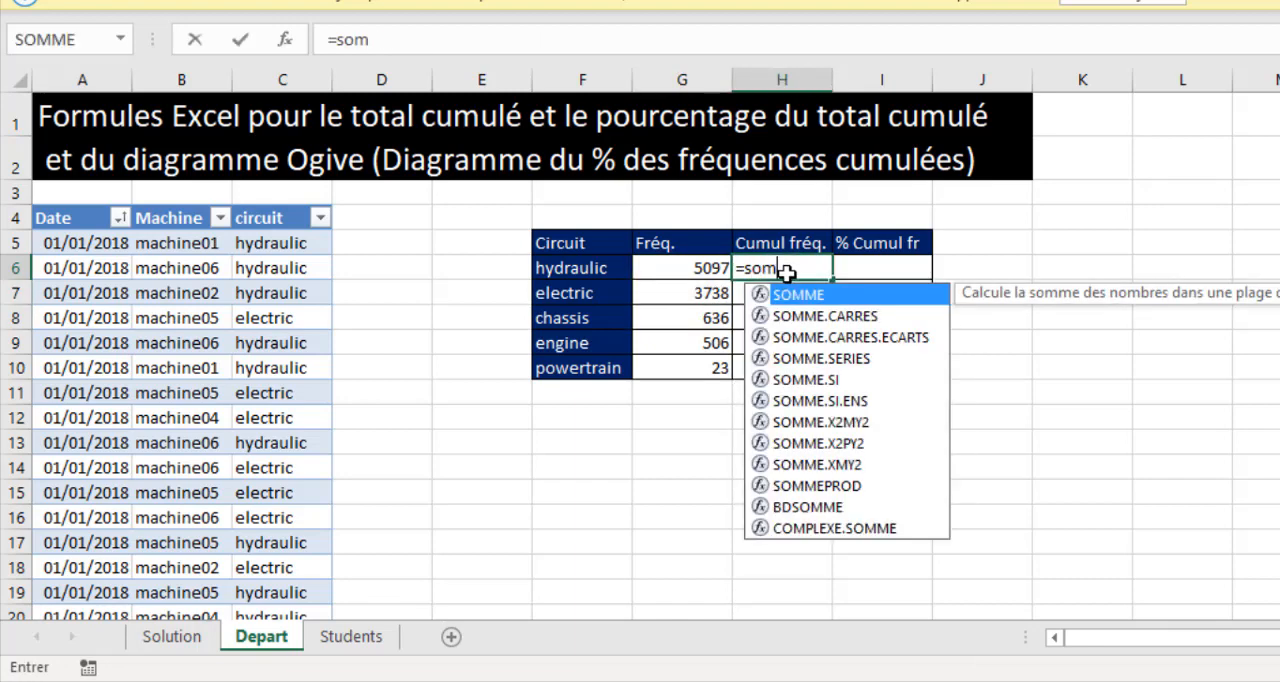
key("Tab")
left_click(719, 268)
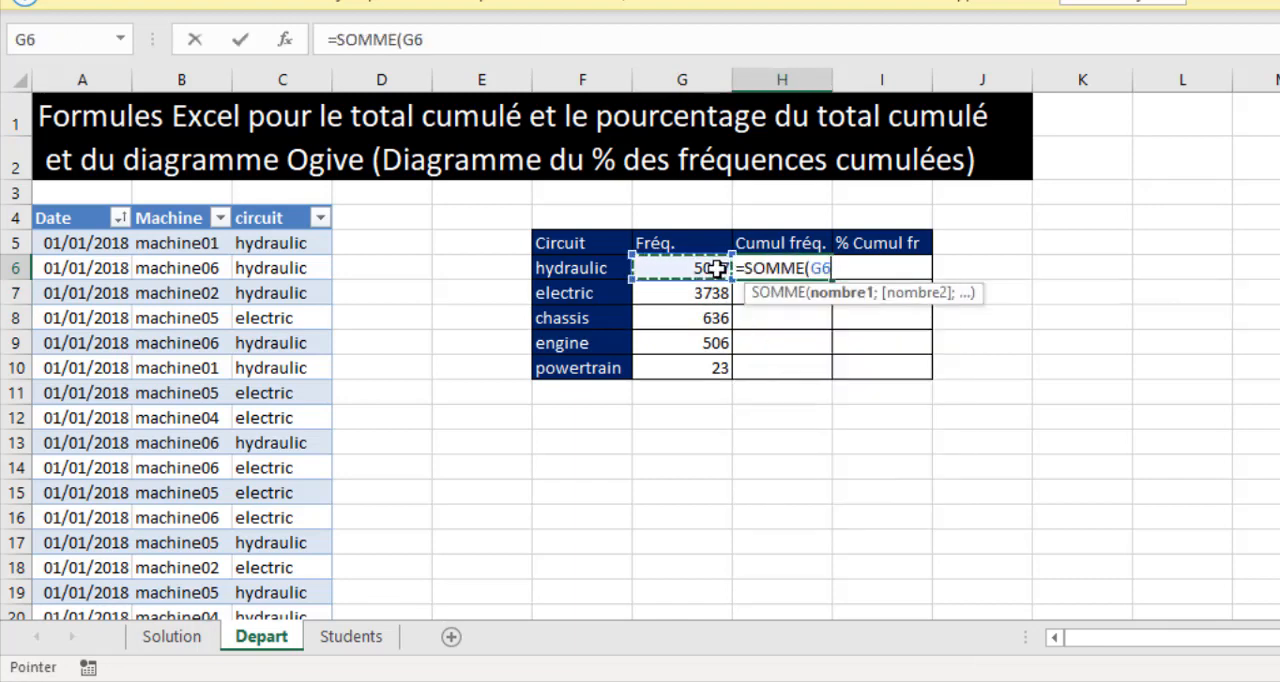
key("F8")
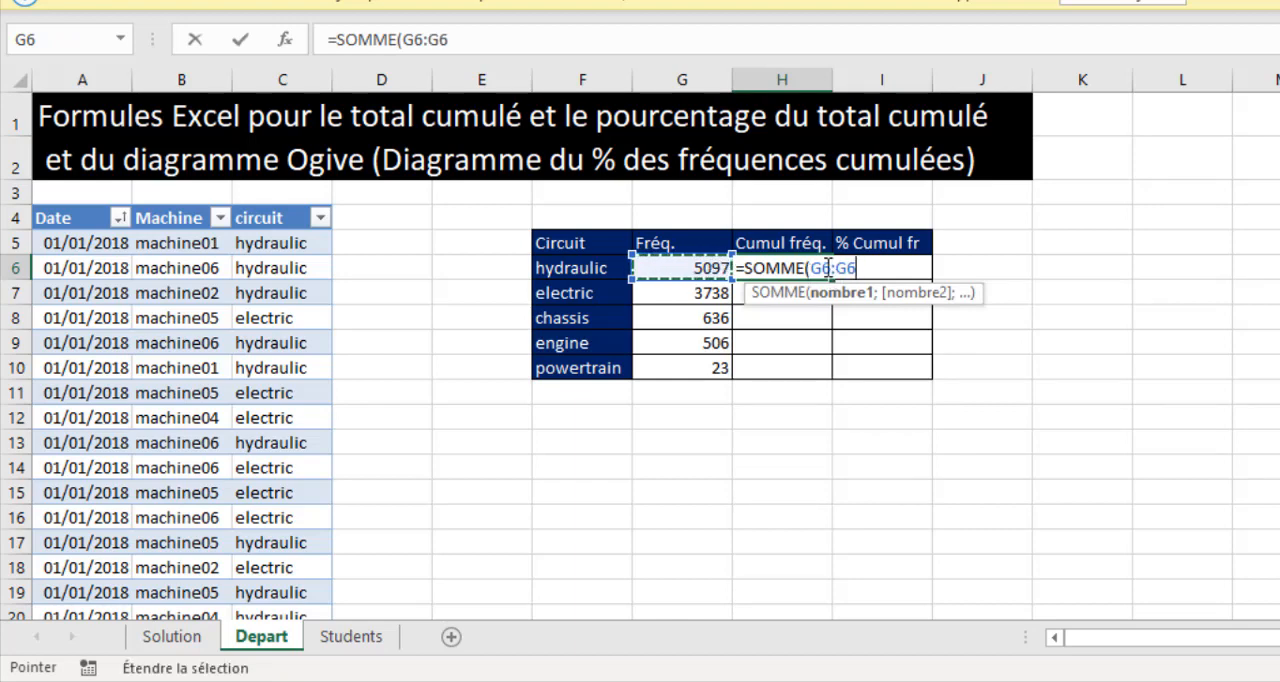
left_click(821, 268)
left_click(821, 268)
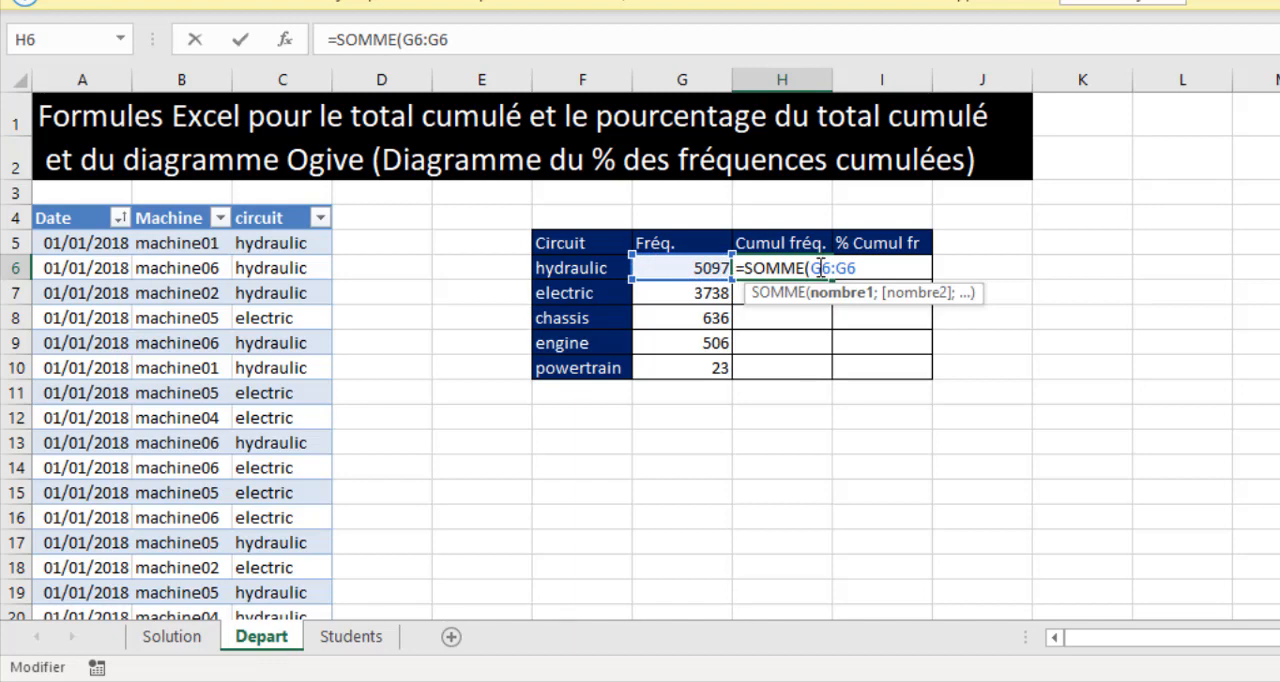
key("F4")
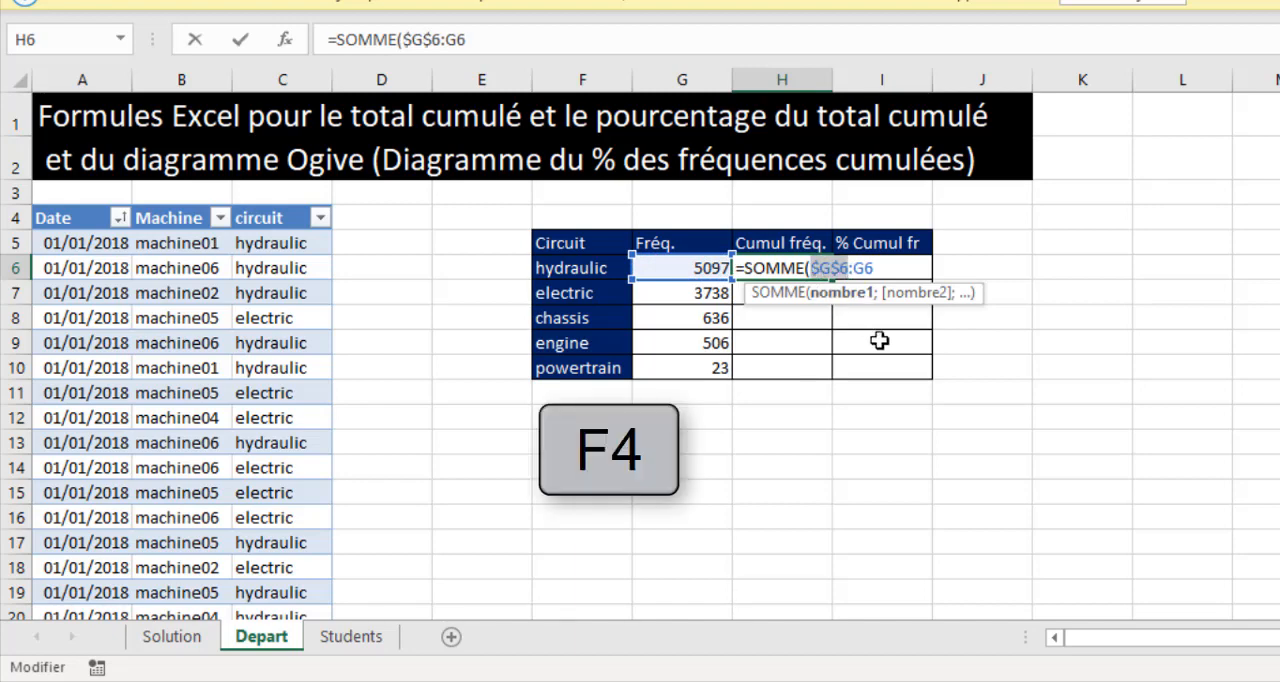
key("ctrl+Return")
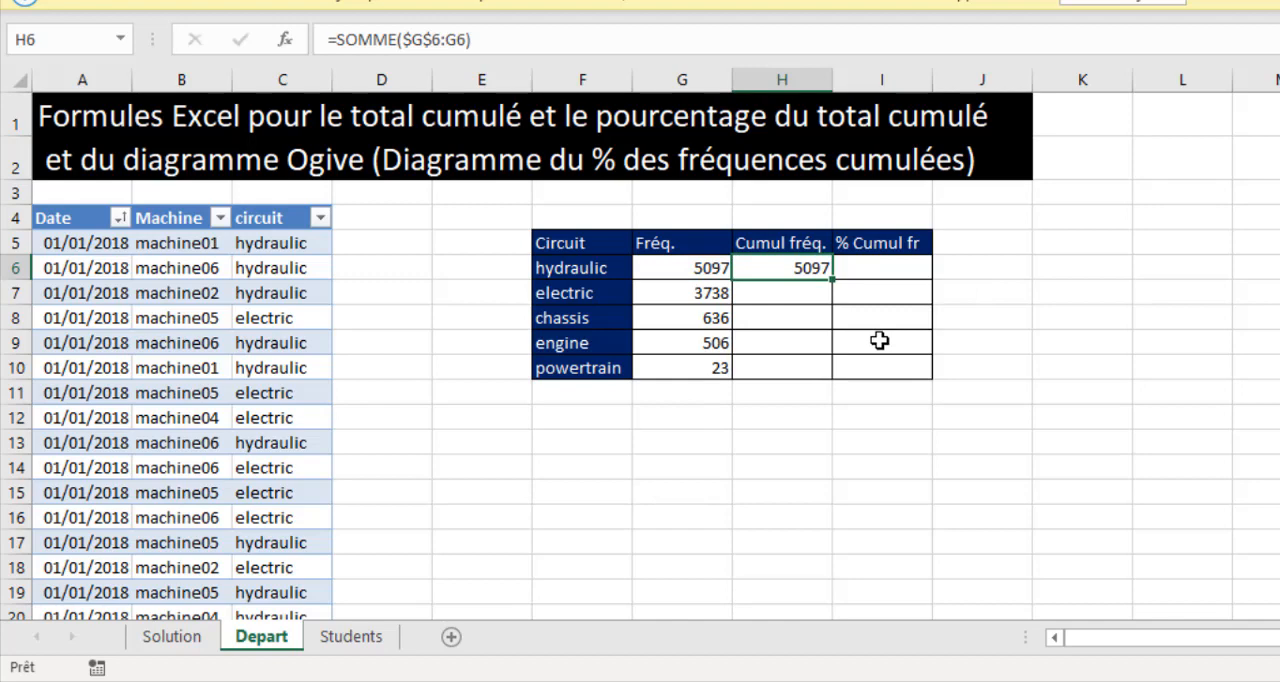
double_click(833, 281)
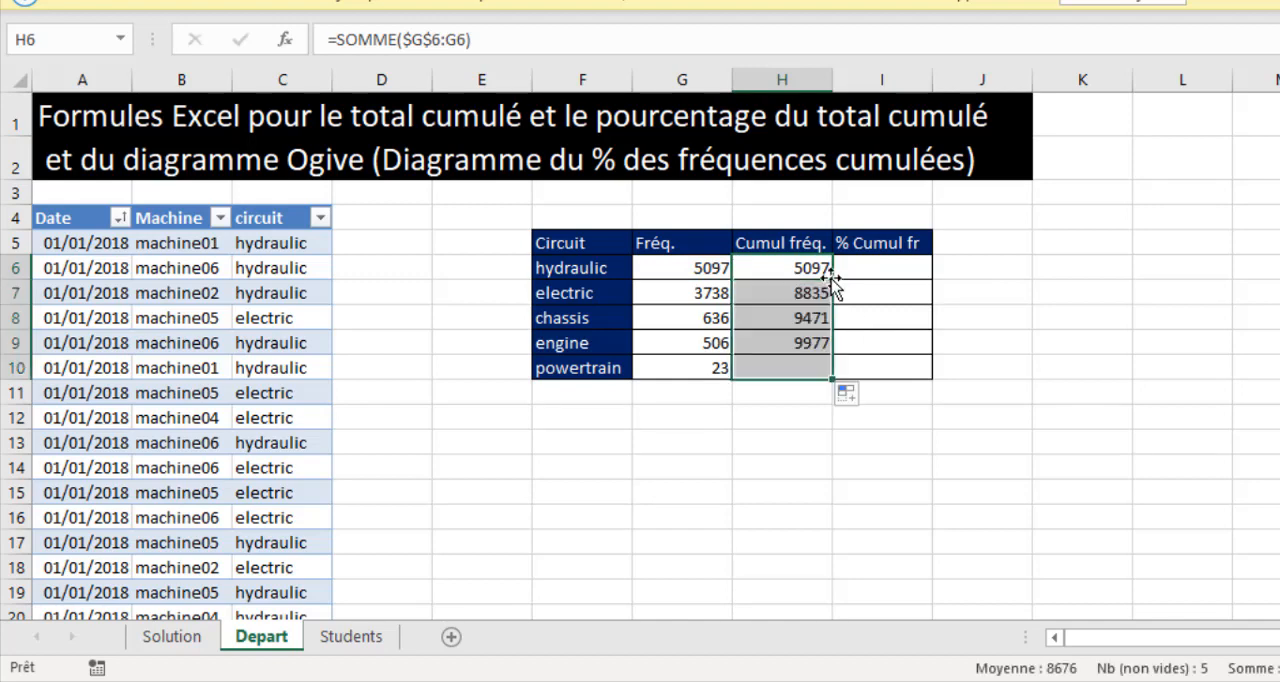
Inspect the ranges summed by the cumulative formulas in the electric, chassis and engine rows, leaving the formulas as they are.
left_click(808, 293)
key("F2")
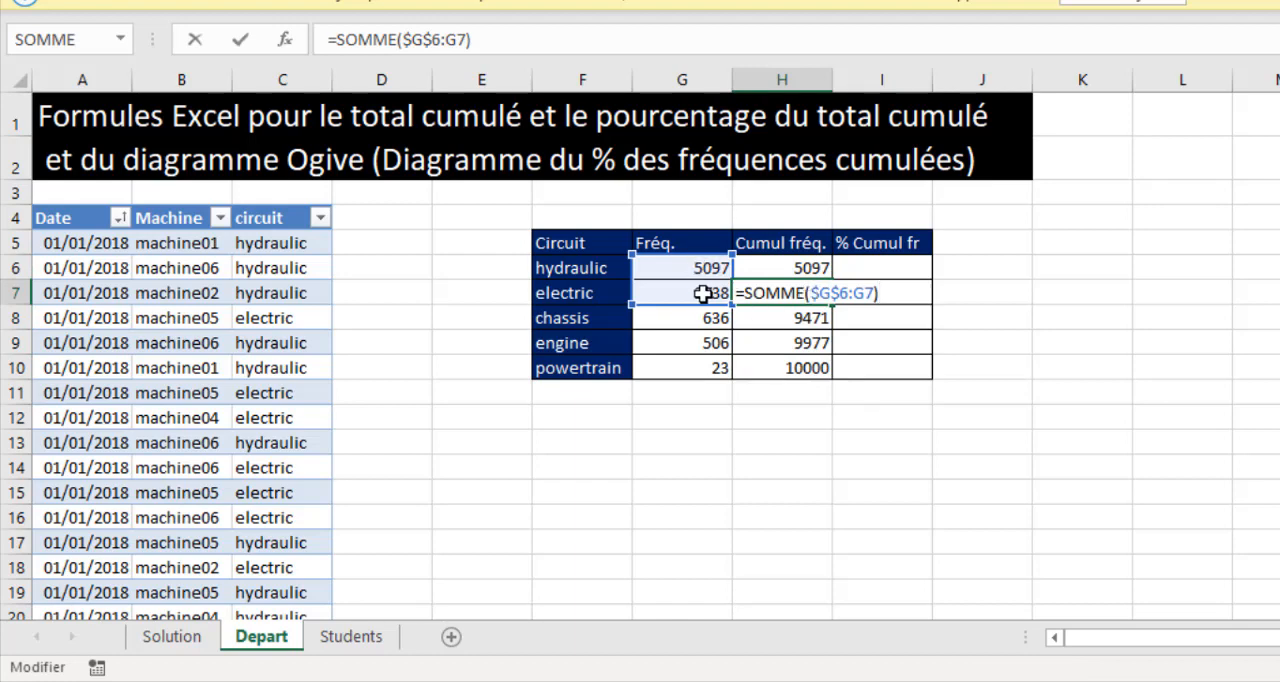
key("Escape")
left_click(772, 319)
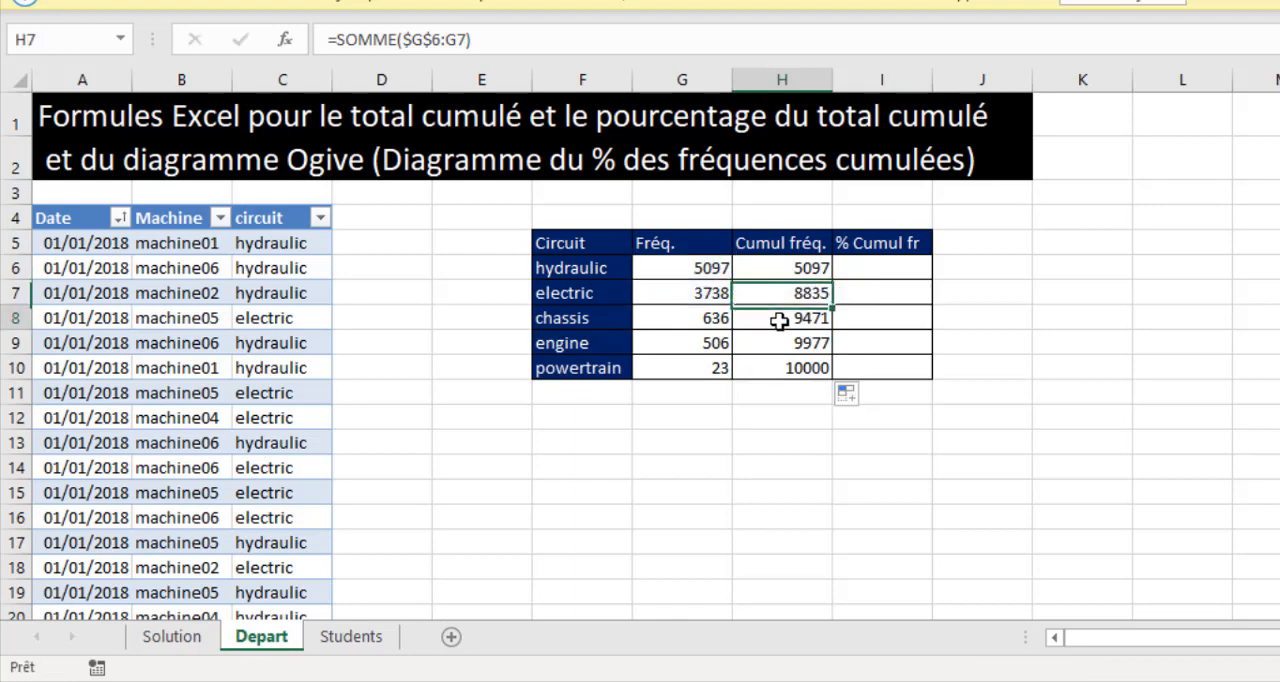
key("F2")
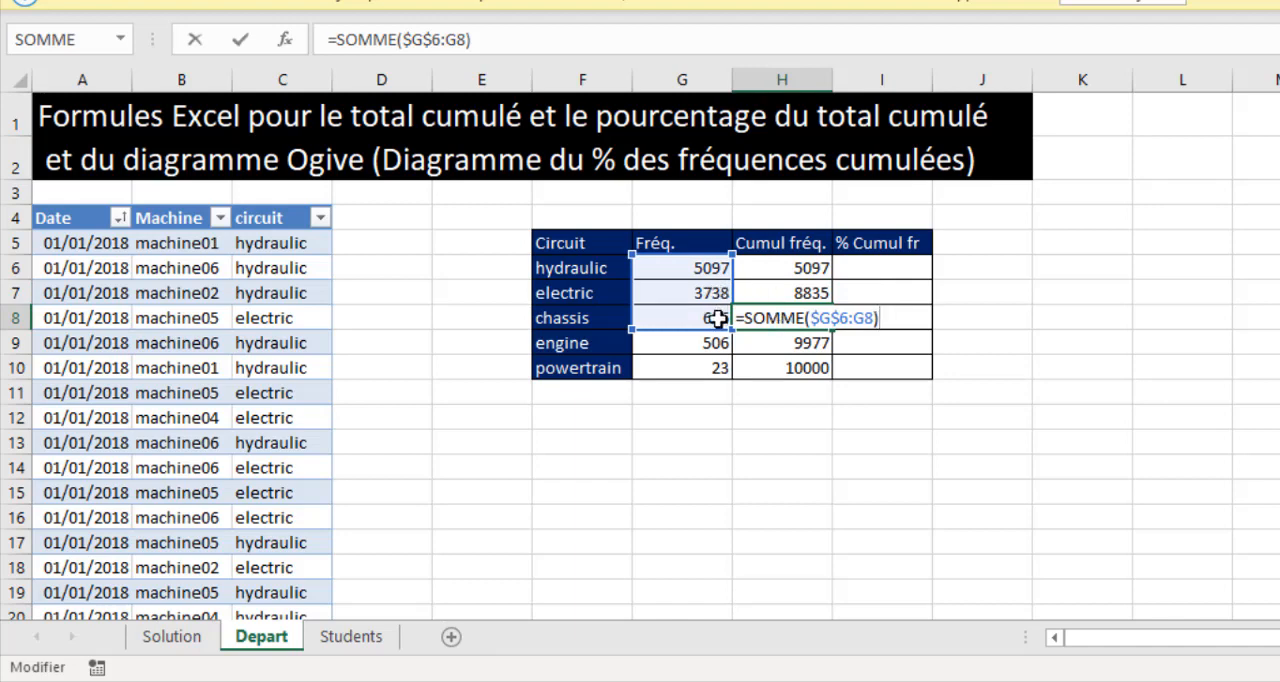
key("Return")
key("F2")
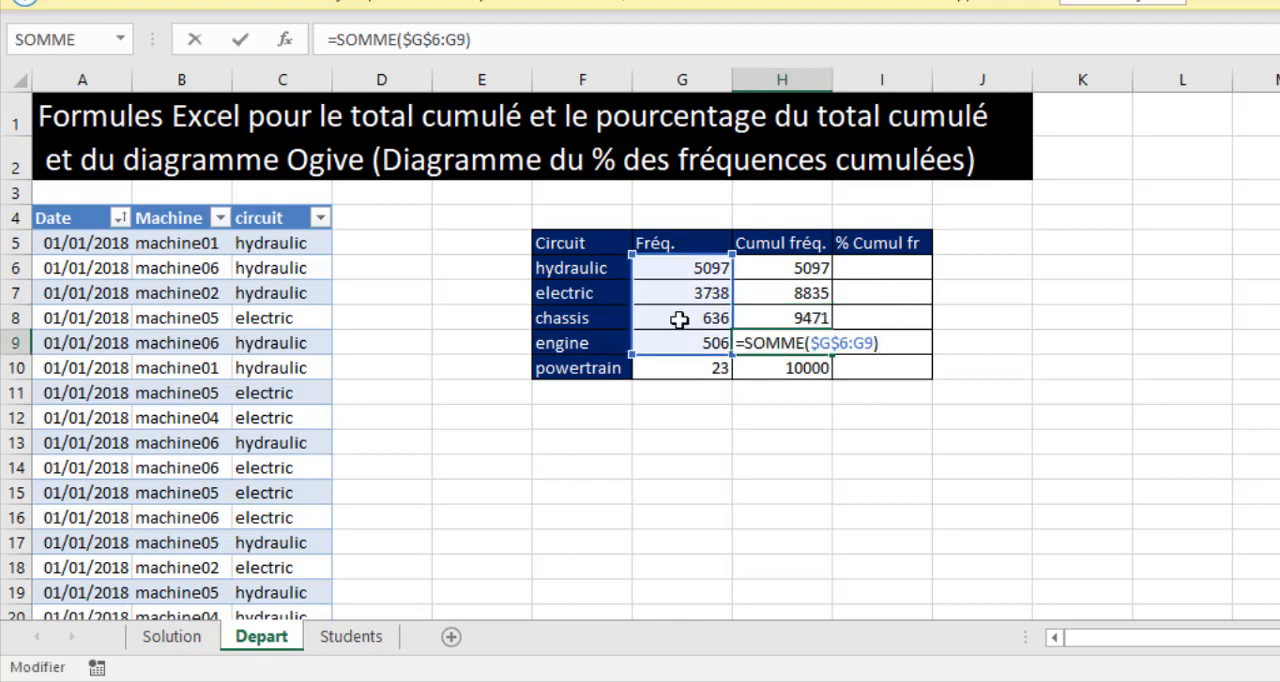
key("ctrl+Return")
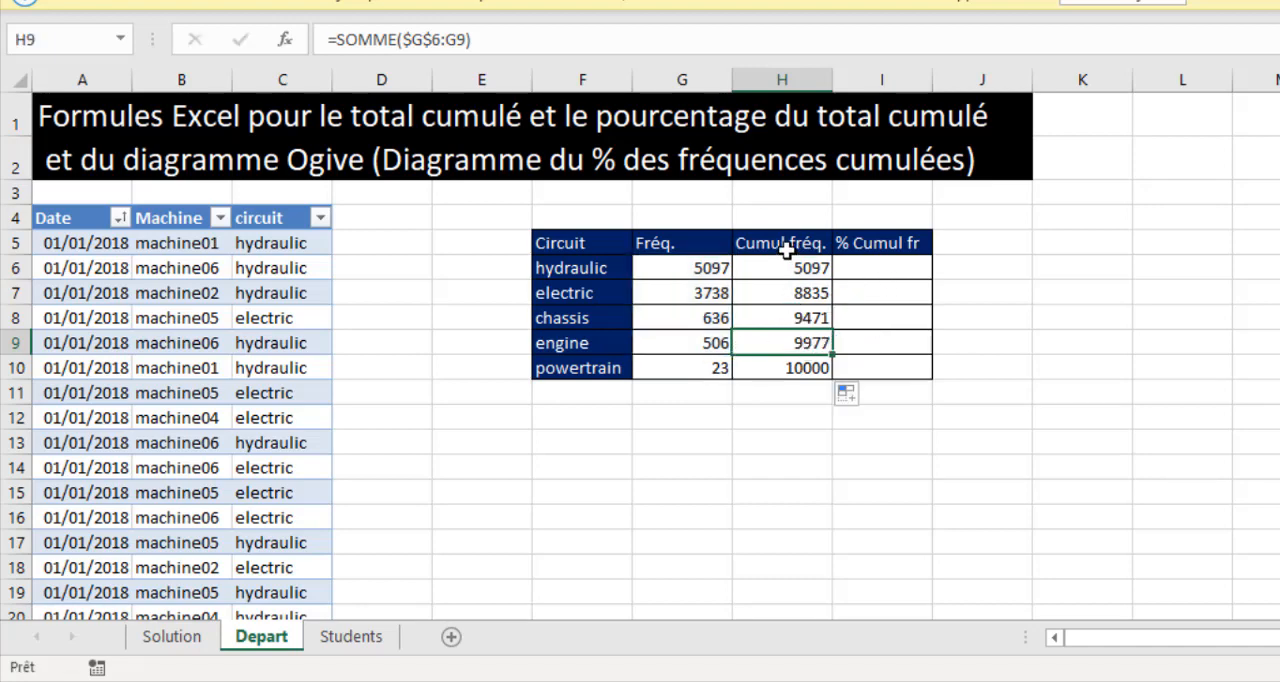
Calculate the cumulative percentages in the % Cumul fr column with =H6/$H$10 in I6, filled down to I10.
left_click(852, 269)
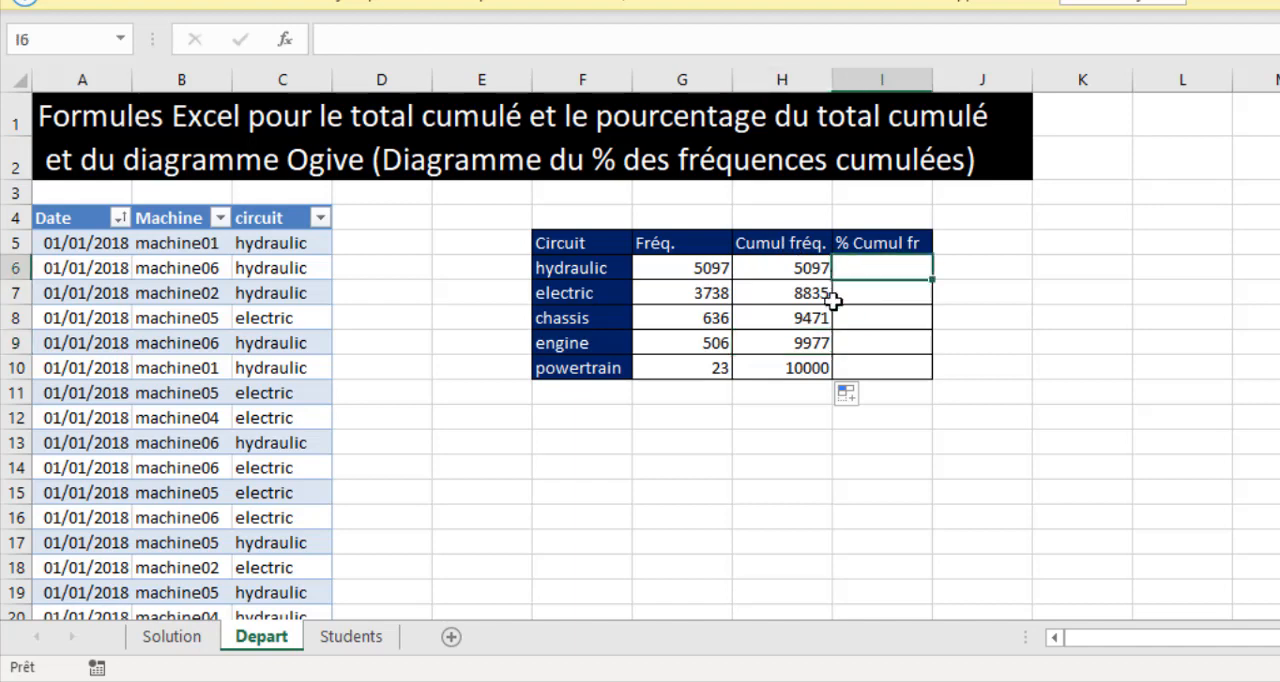
left_click(810, 367)
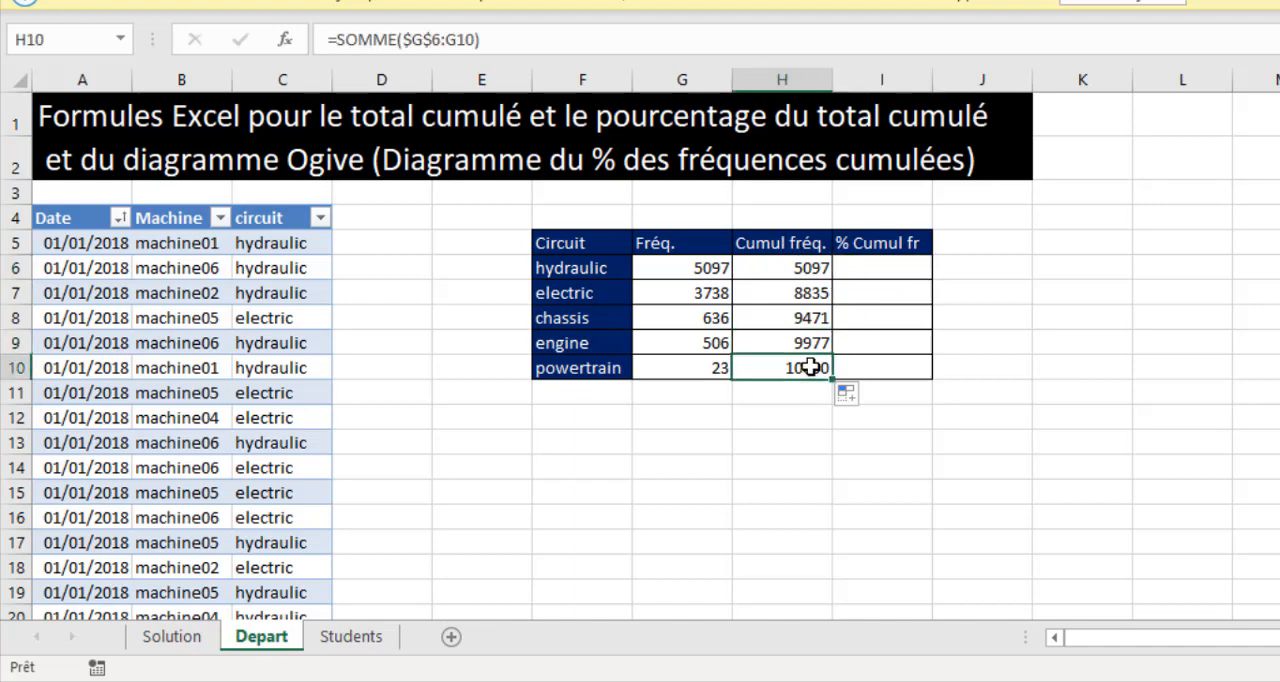
left_click(814, 272)
left_click(806, 366)
left_click(866, 269)
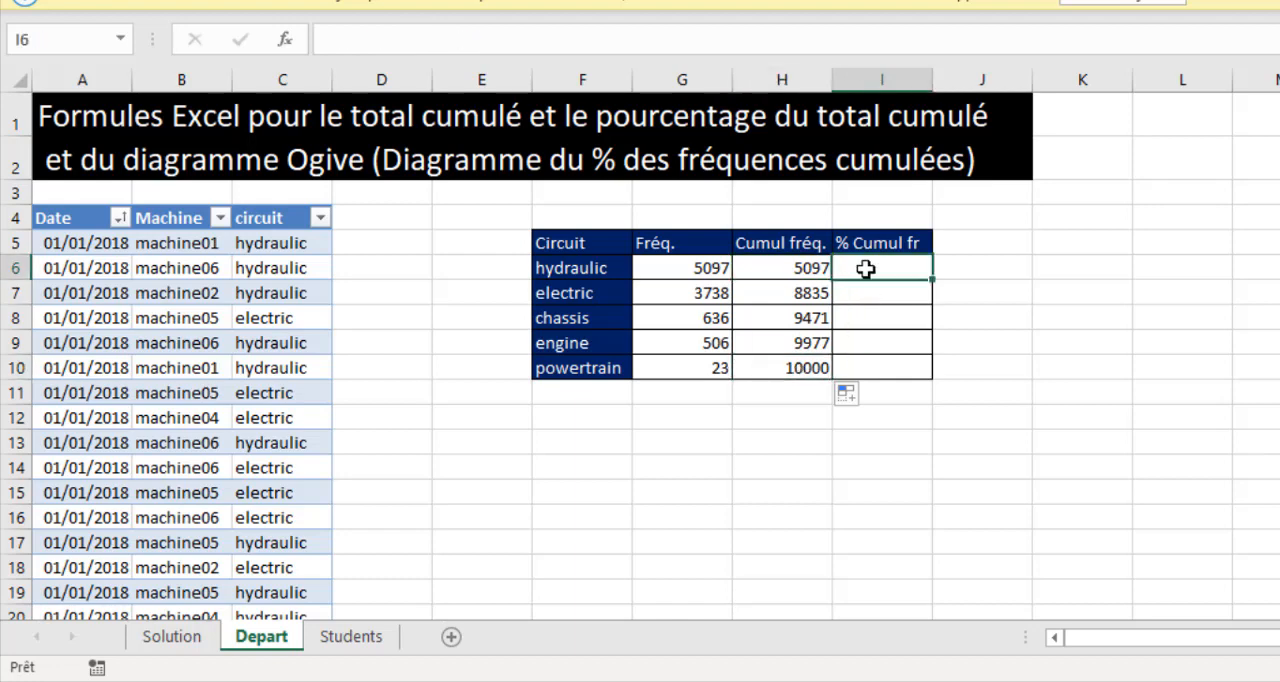
type("=")
left_click(805, 268)
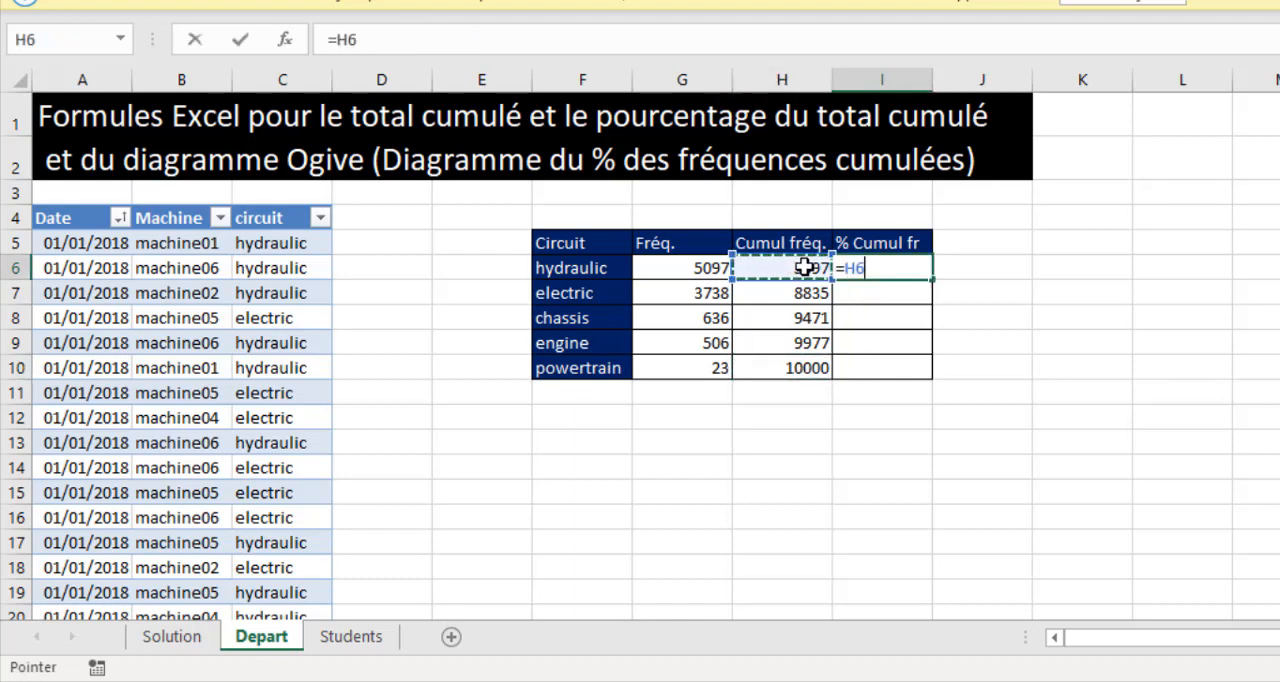
type("/")
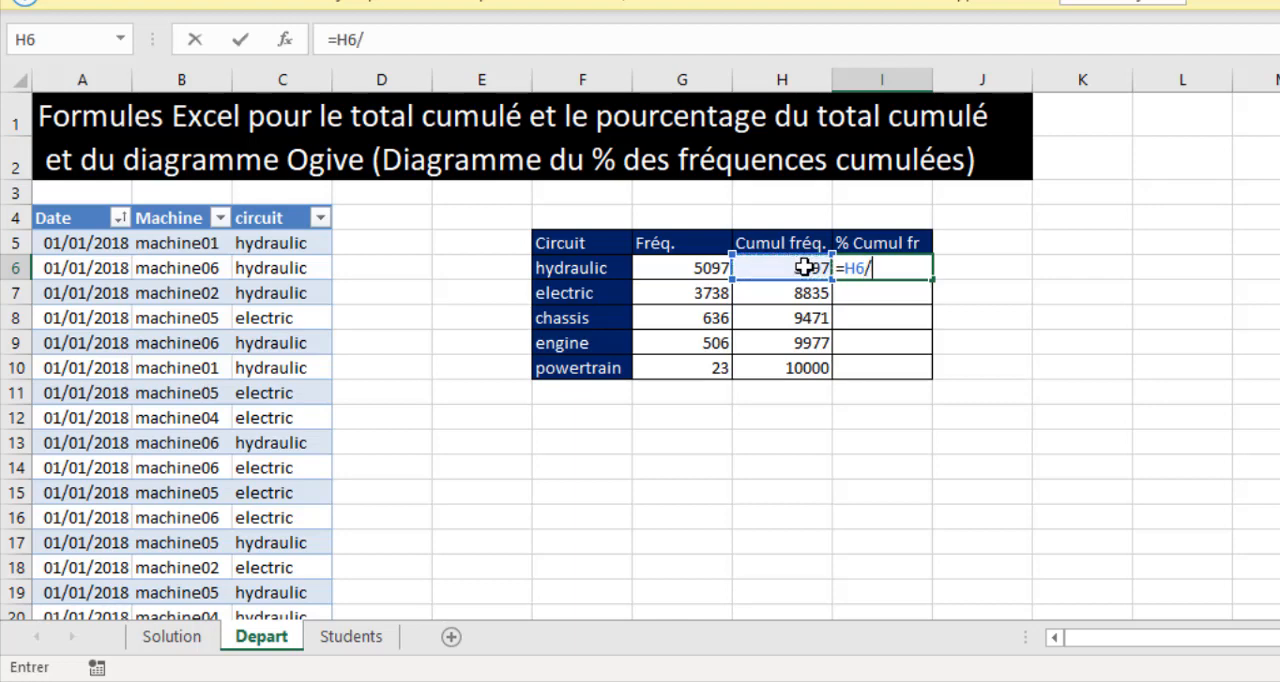
left_click(788, 366)
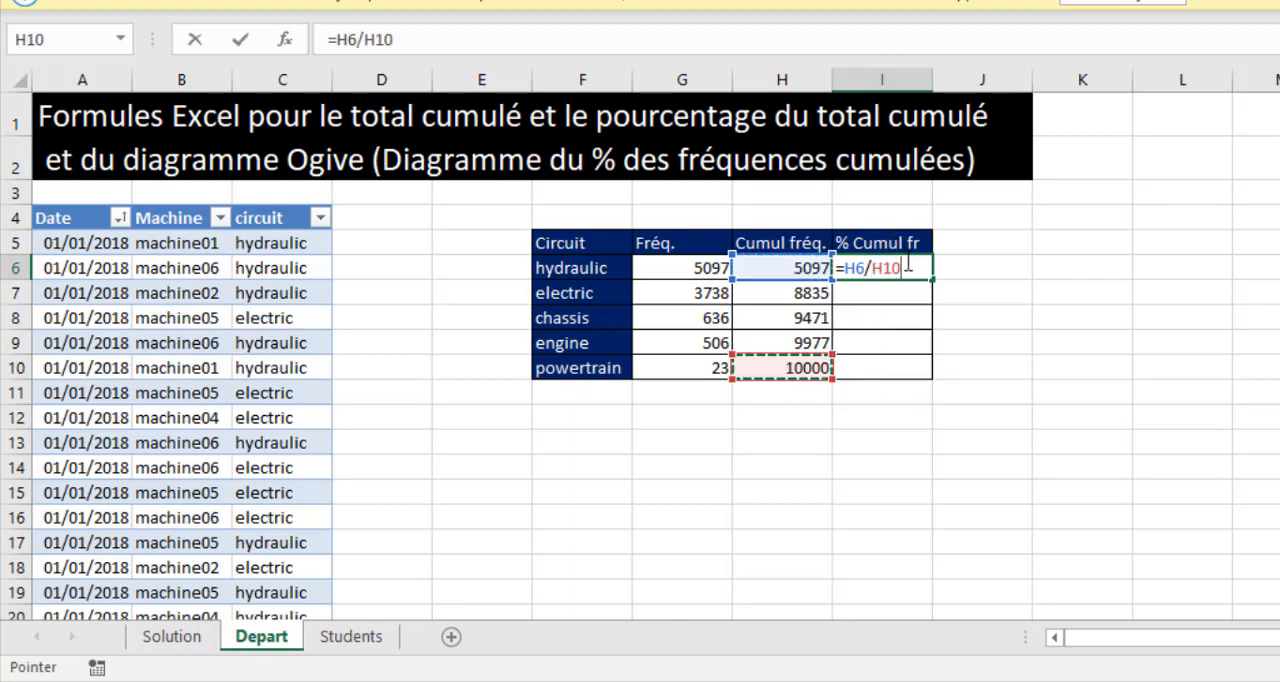
key("F4")
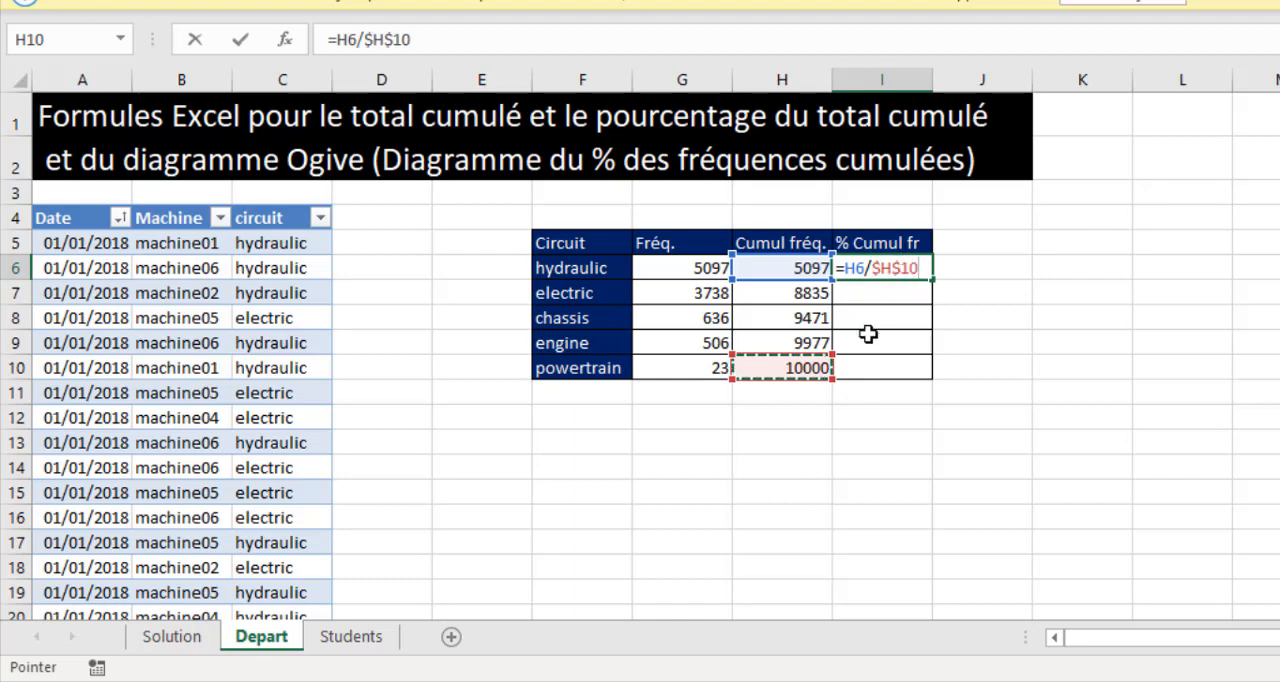
key("ctrl+Return")
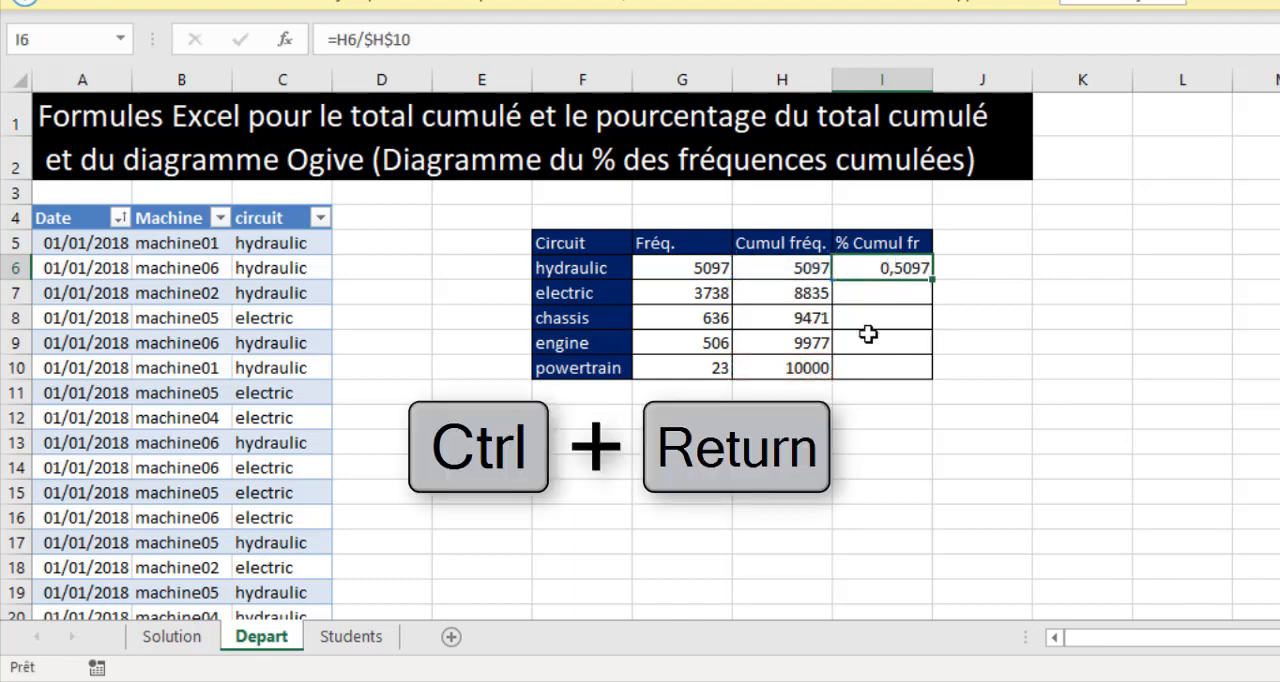
double_click(932, 279)
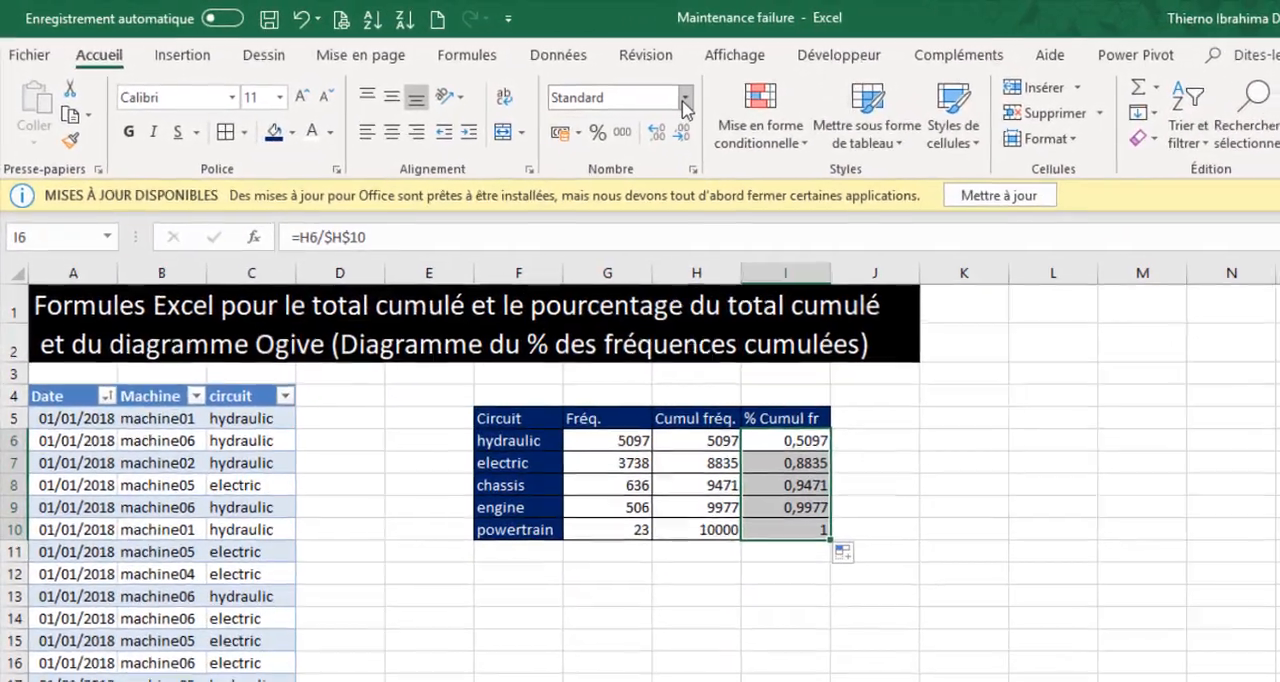
Format the % Cumul fr values in I6:I10 with the Pourcentage number format.
left_click(684, 100)
left_click(628, 474)
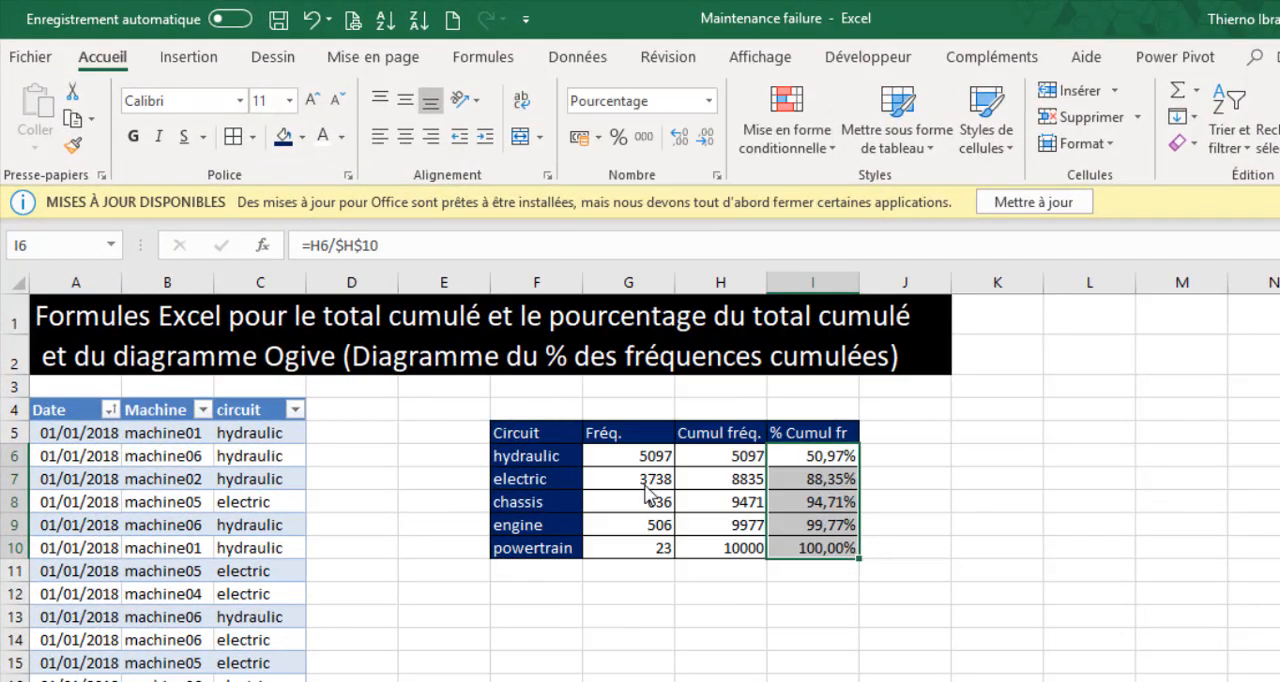
left_click(991, 495)
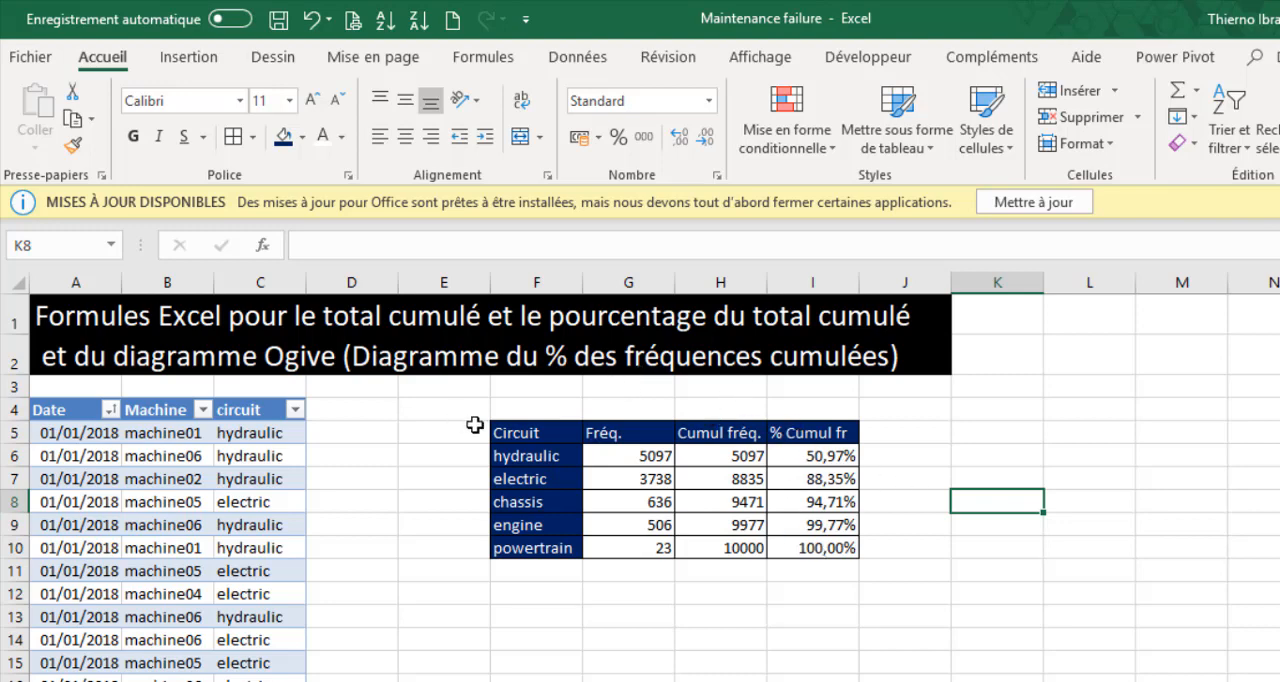
Insert a 2D line chart with markers from F5:F10 and I5:I10, then widen it and move it clear of the % Cumul fr column.
left_click_drag(506, 432, 521, 547)
key("ctrl")
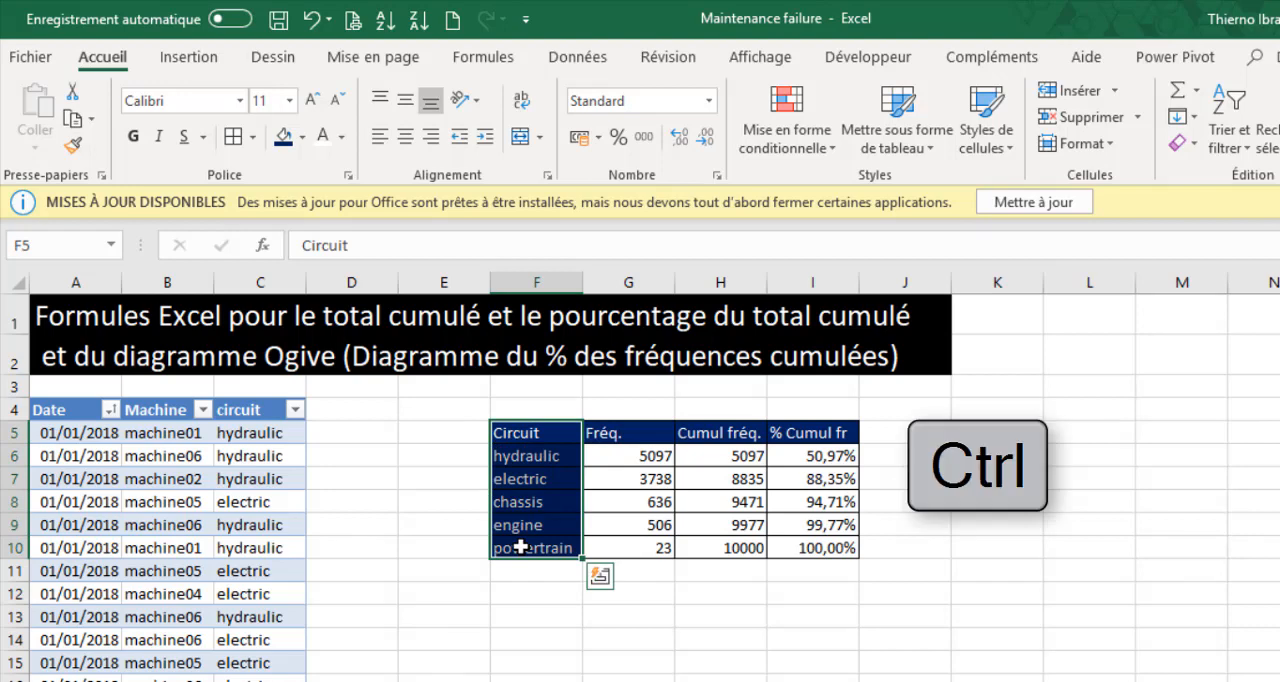
left_click_drag(808, 436, 810, 541)
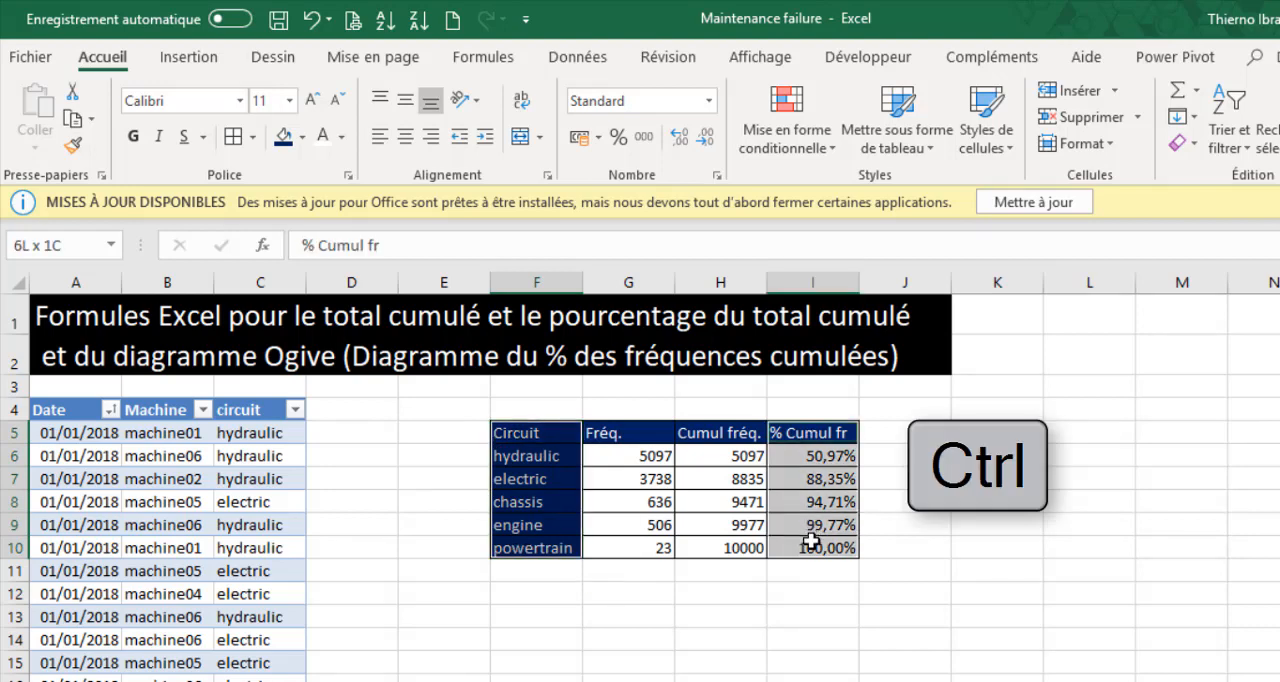
left_click(168, 58)
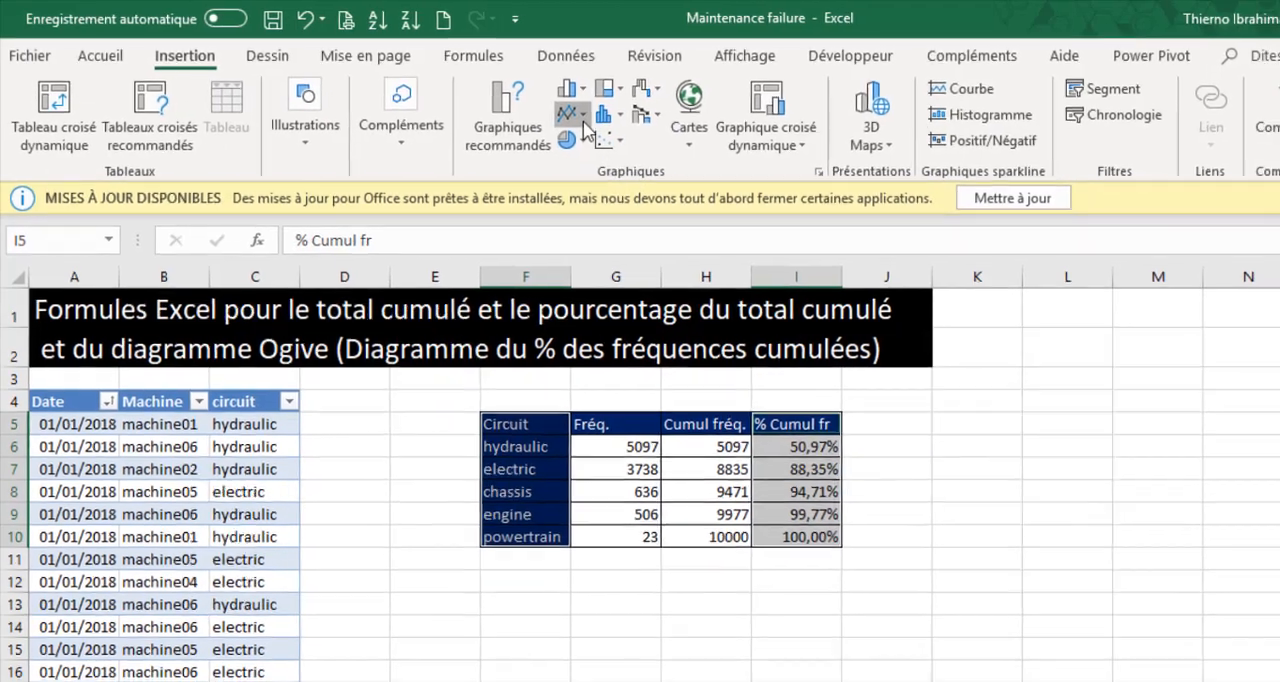
left_click(583, 116)
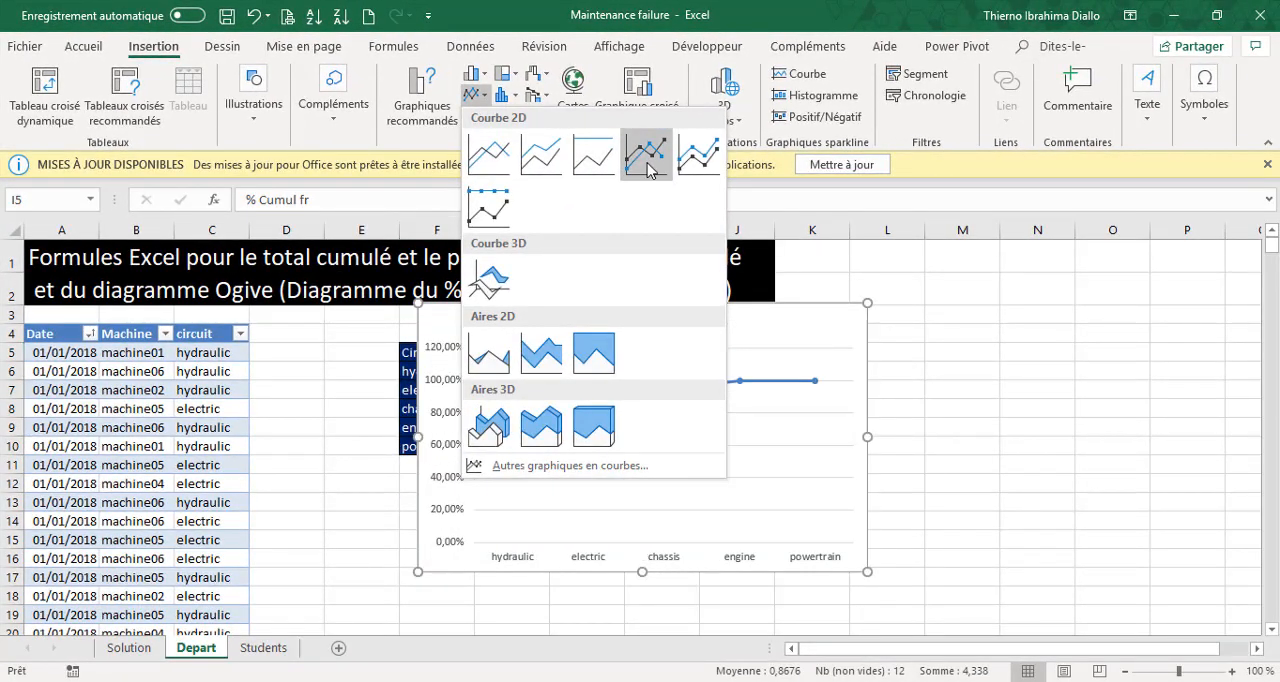
left_click(647, 170)
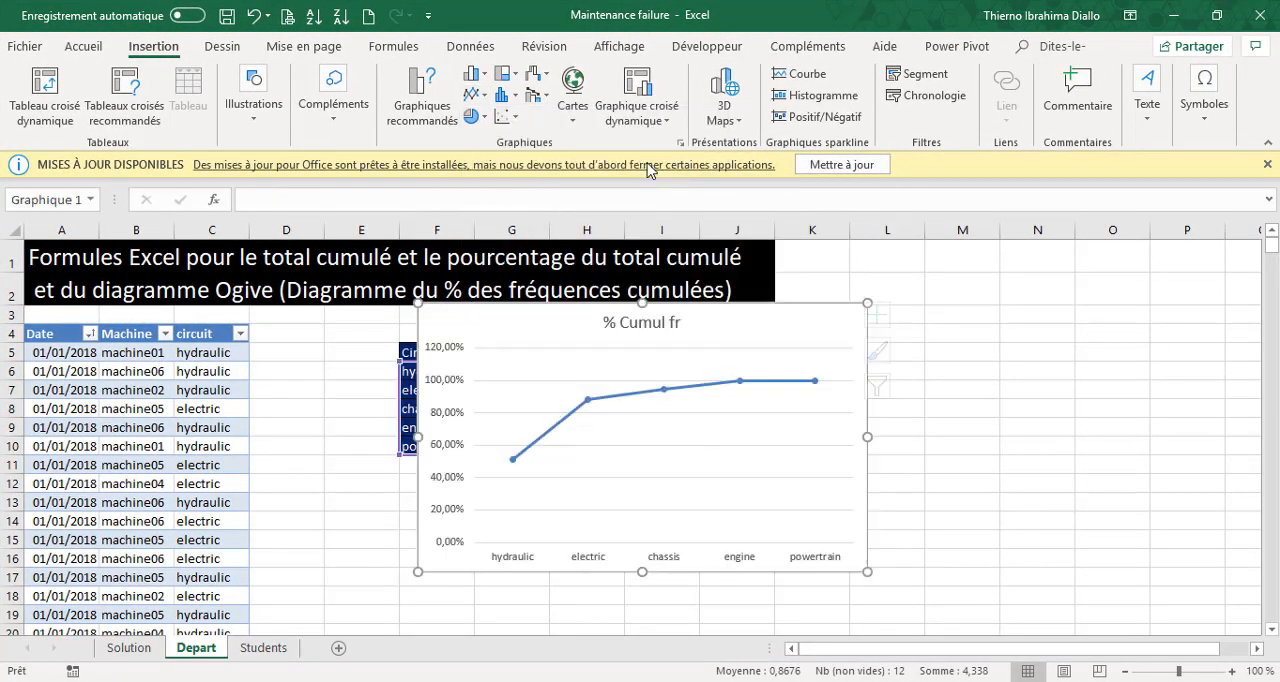
left_click_drag(867, 436, 948, 443)
mouse_move(877, 324)
left_mouse_down()
mouse_move(486, 320)
mouse_move(483, 360)
mouse_move(497, 336)
left_mouse_up()
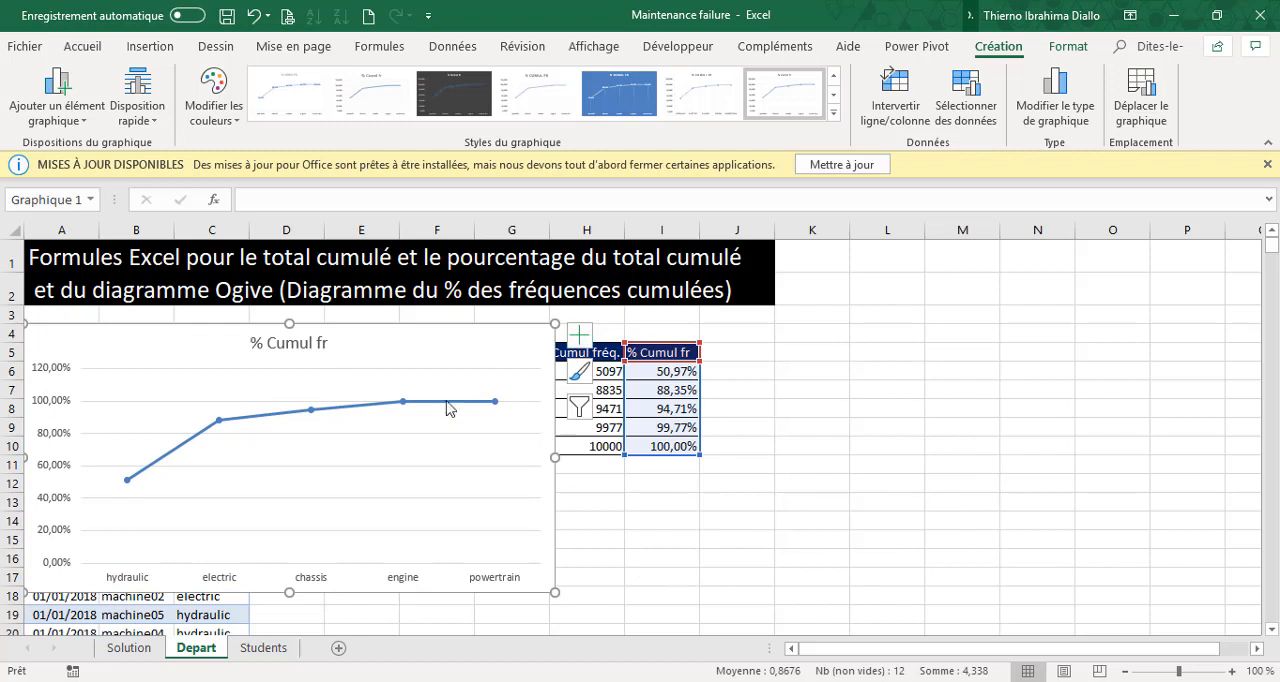
Add data labels to the chart and remove its gridlines and vertical axis.
left_click(580, 336)
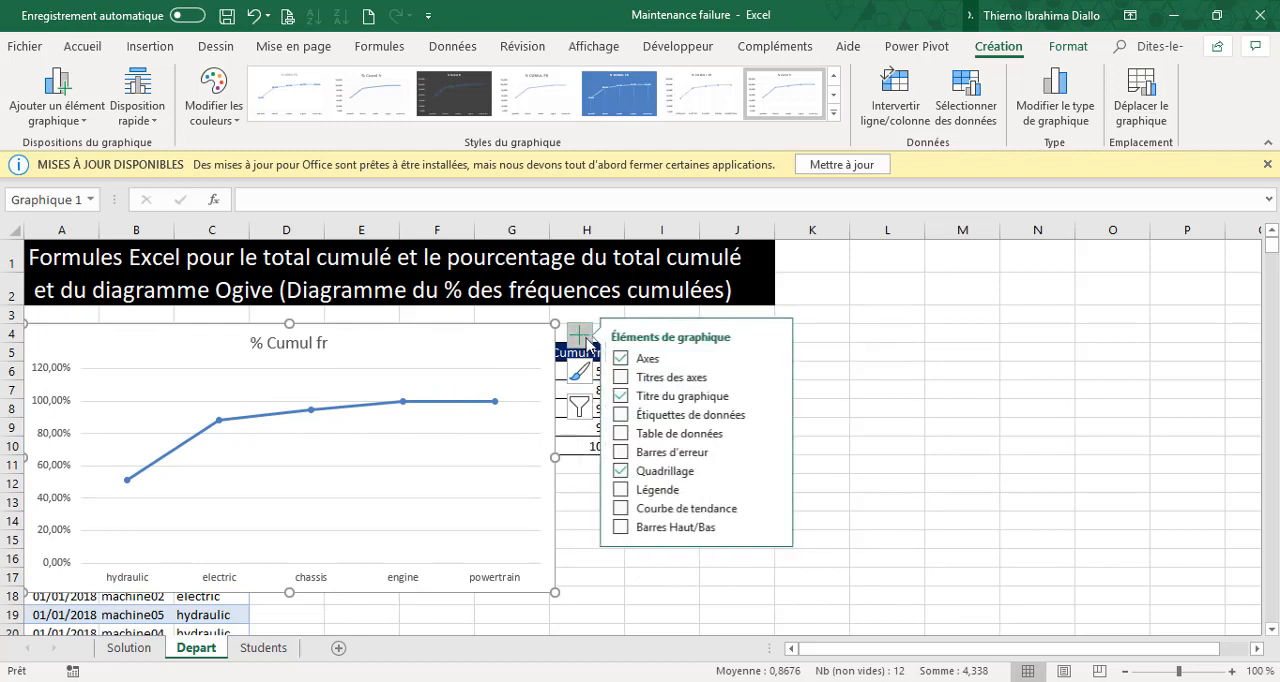
left_click(629, 416)
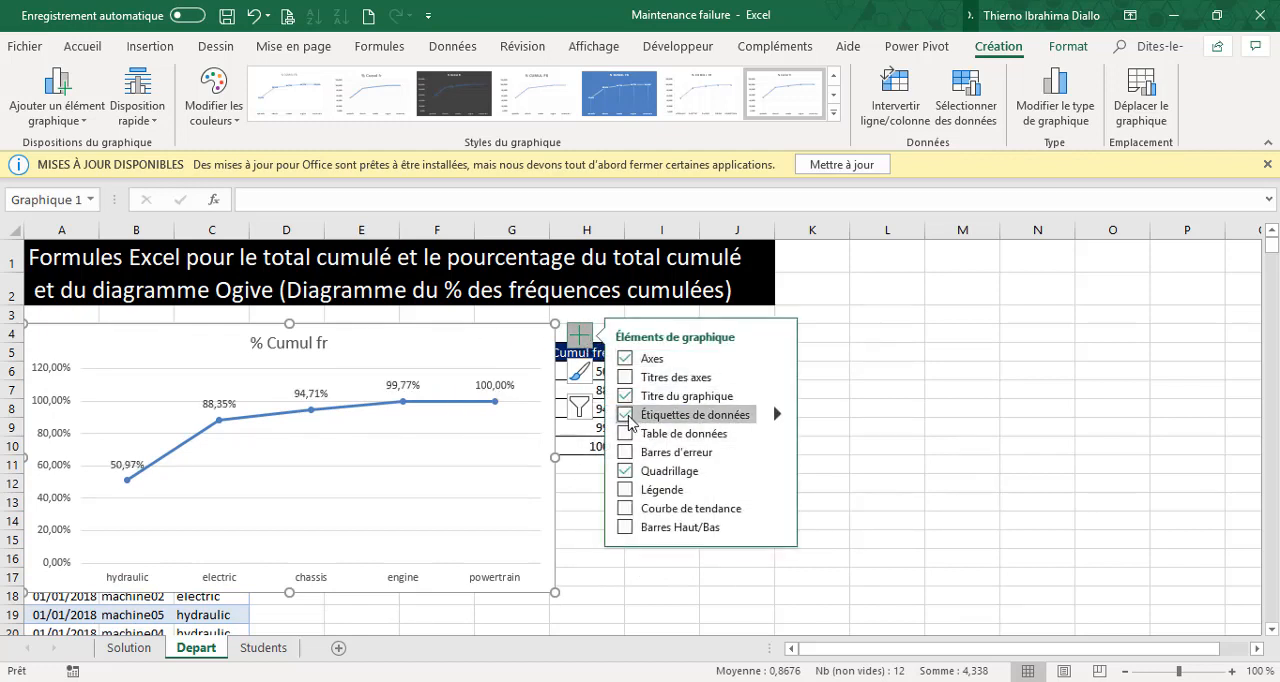
left_click(625, 471)
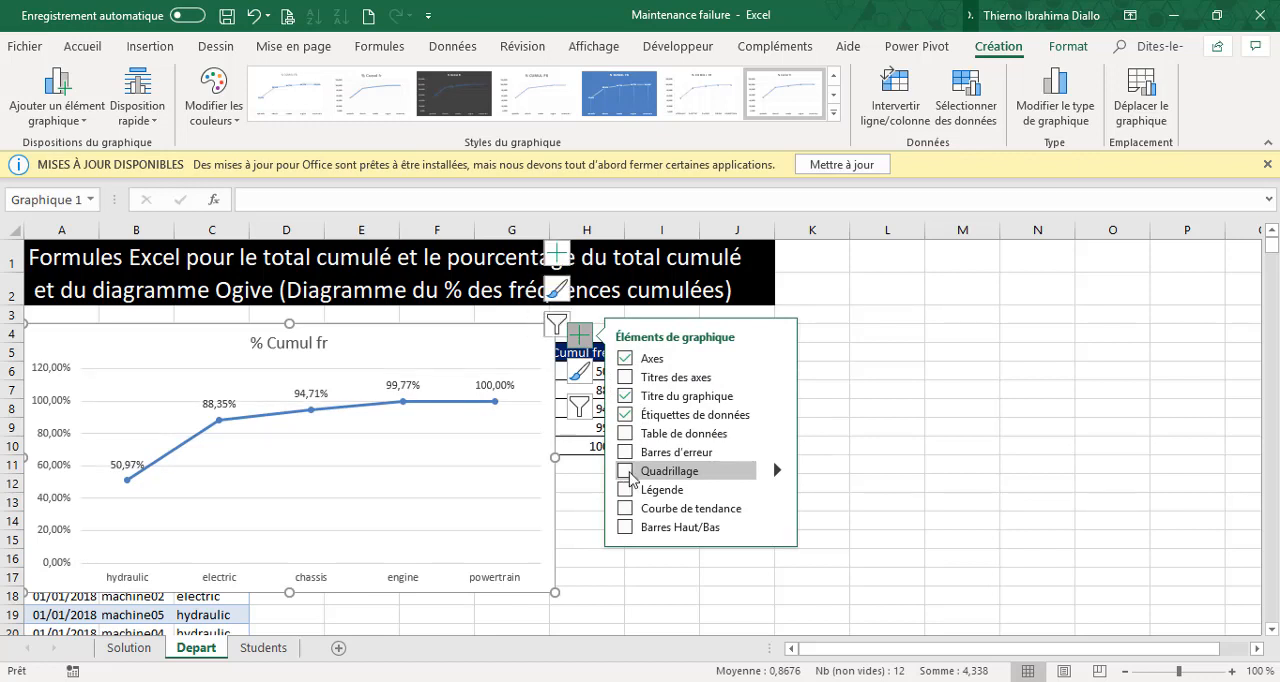
left_click(62, 505)
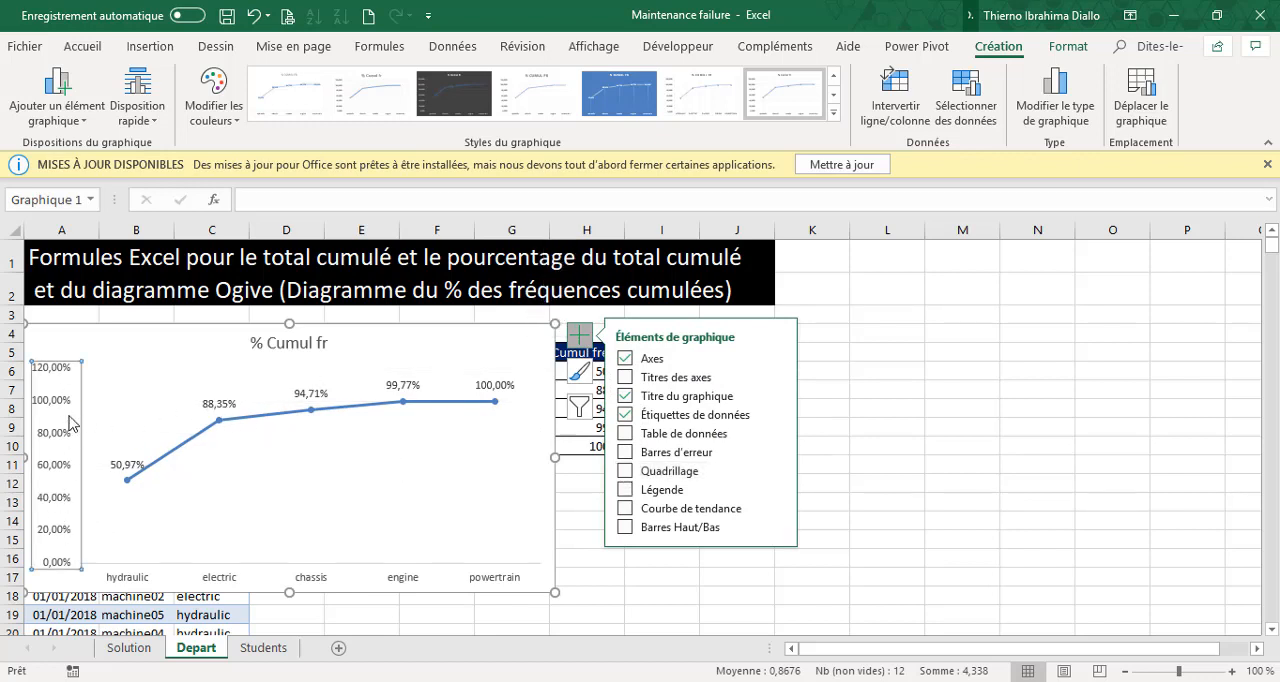
key("Delete")
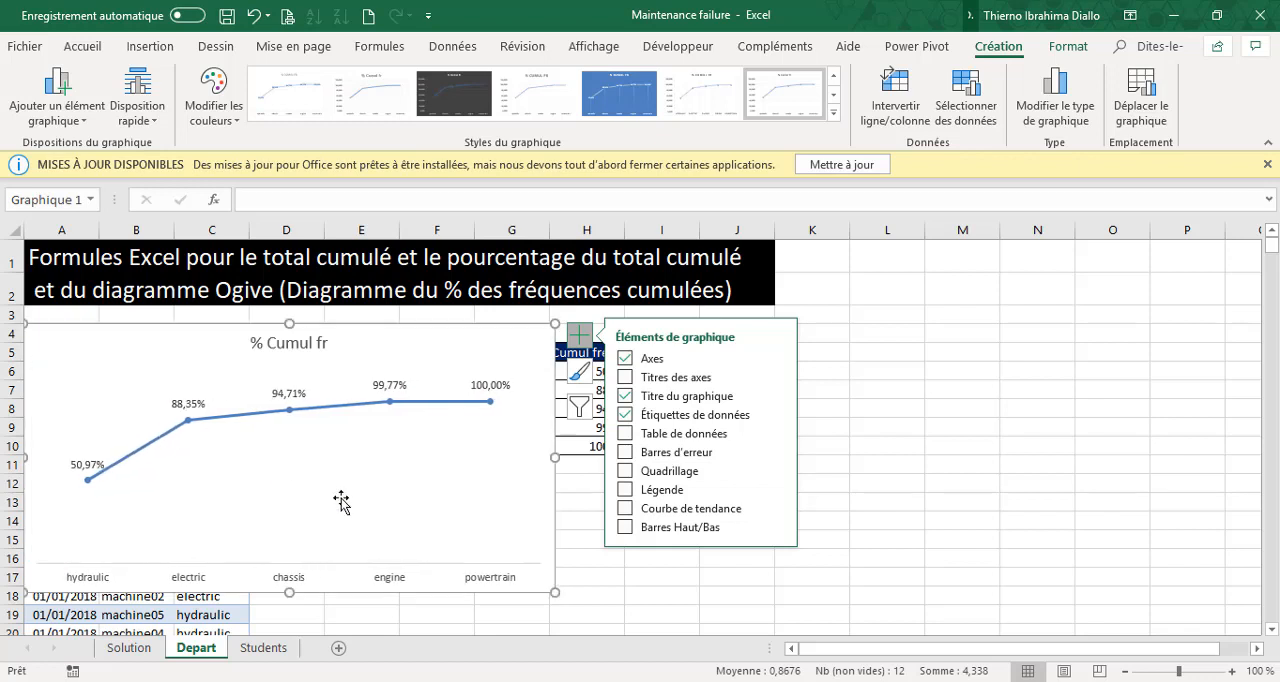
Make the chart's data labels and the circuit names on the horizontal axis bold.
left_click(390, 386)
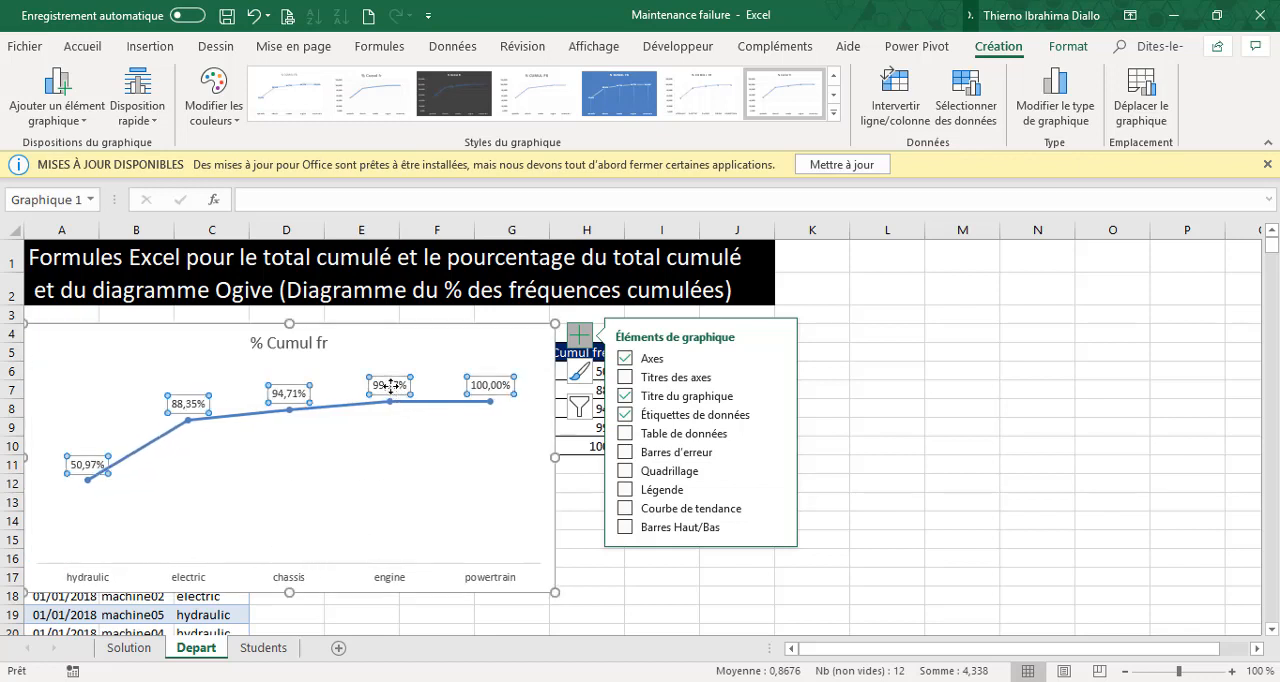
key("ctrl+g")
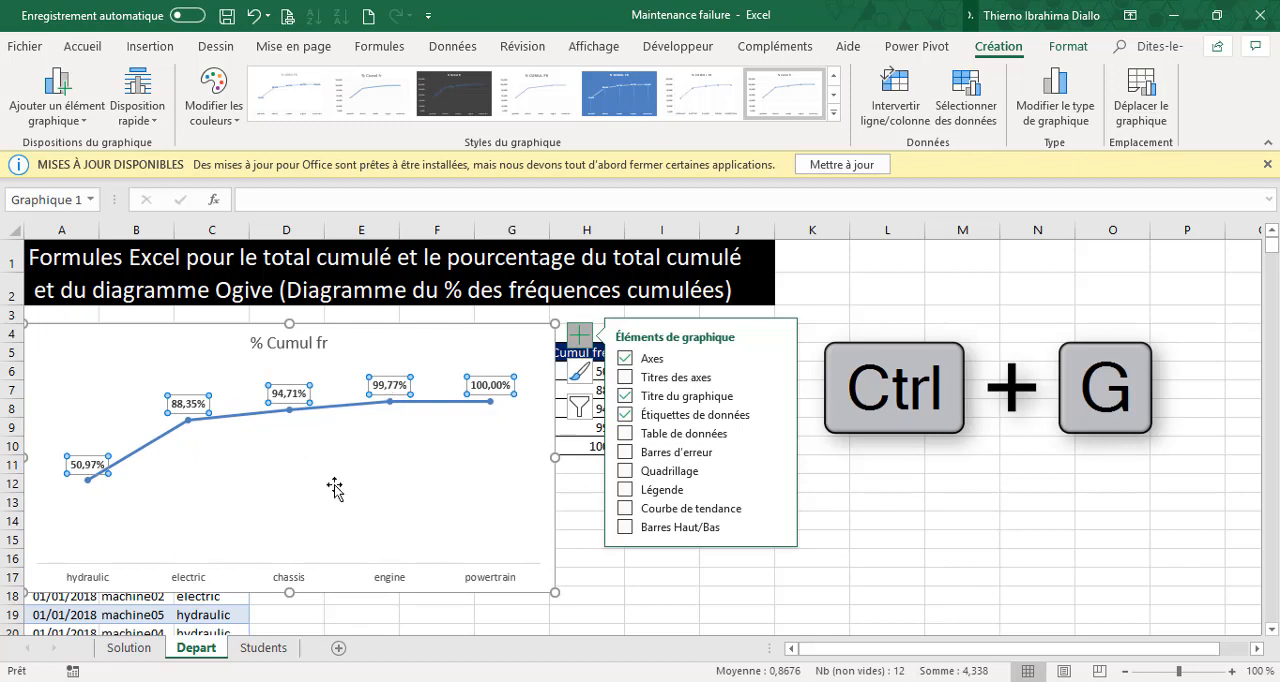
left_click(290, 582)
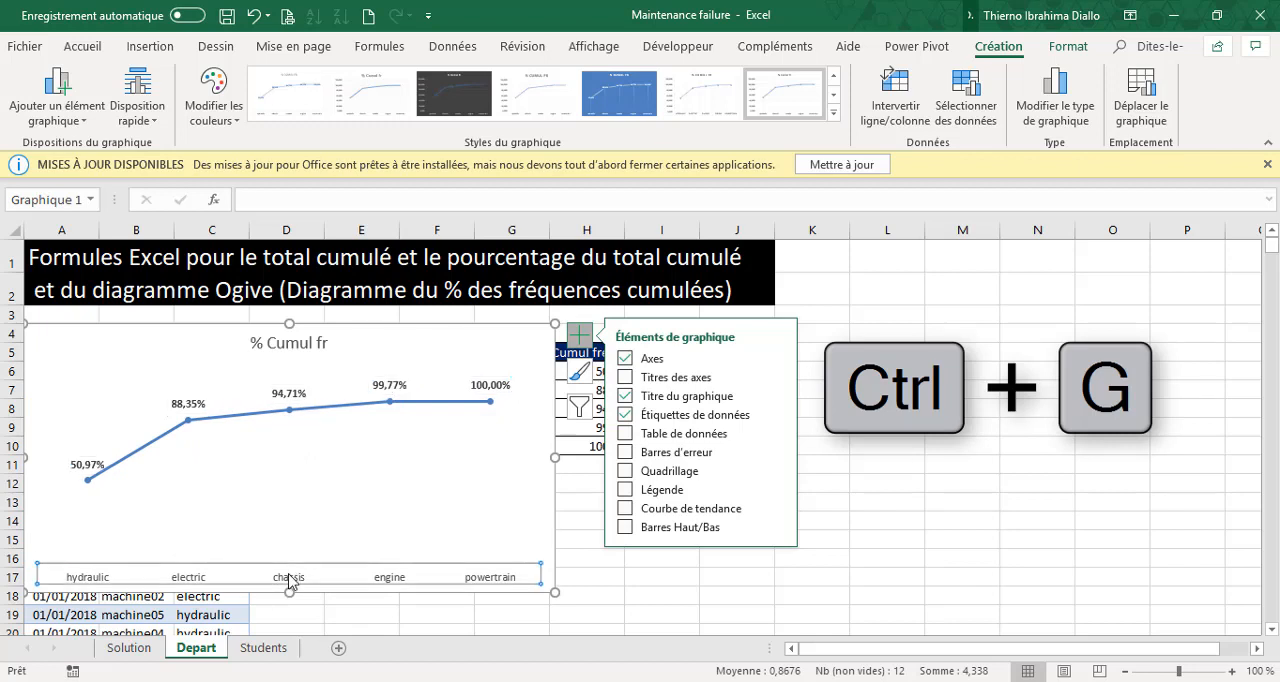
key("ctrl+g")
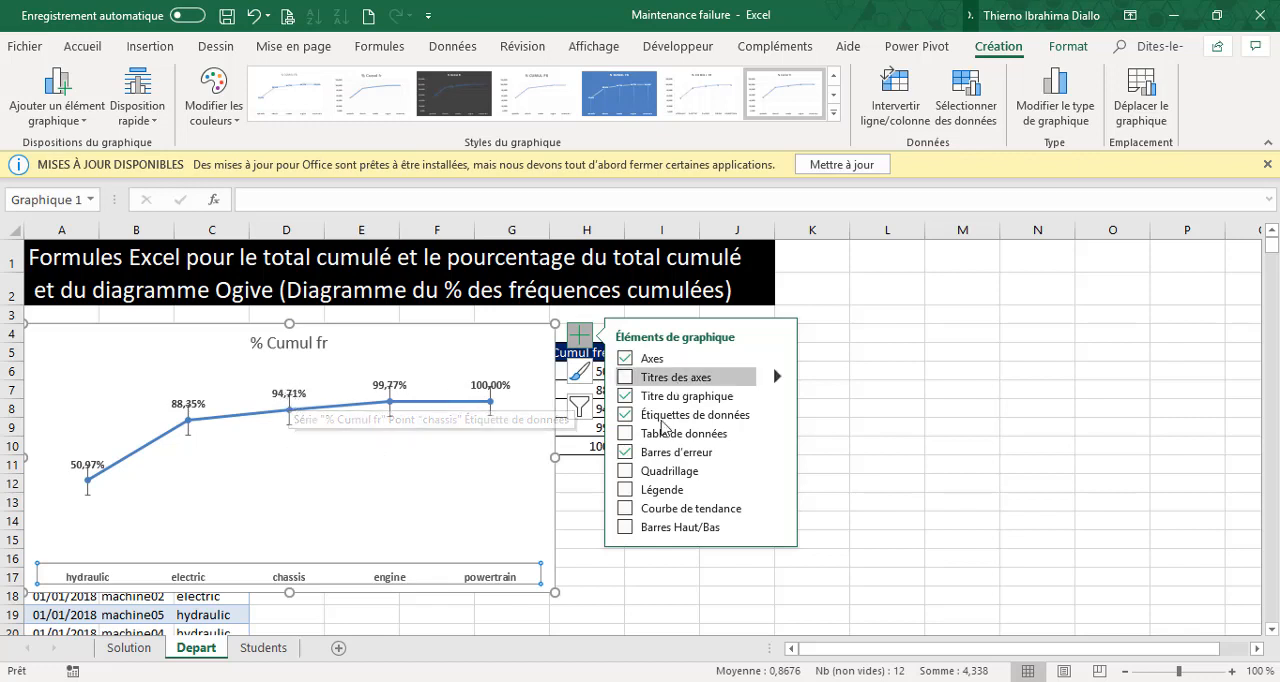
Add error bars to the chart's line and set their vertical direction to Moins.
left_click(783, 458)
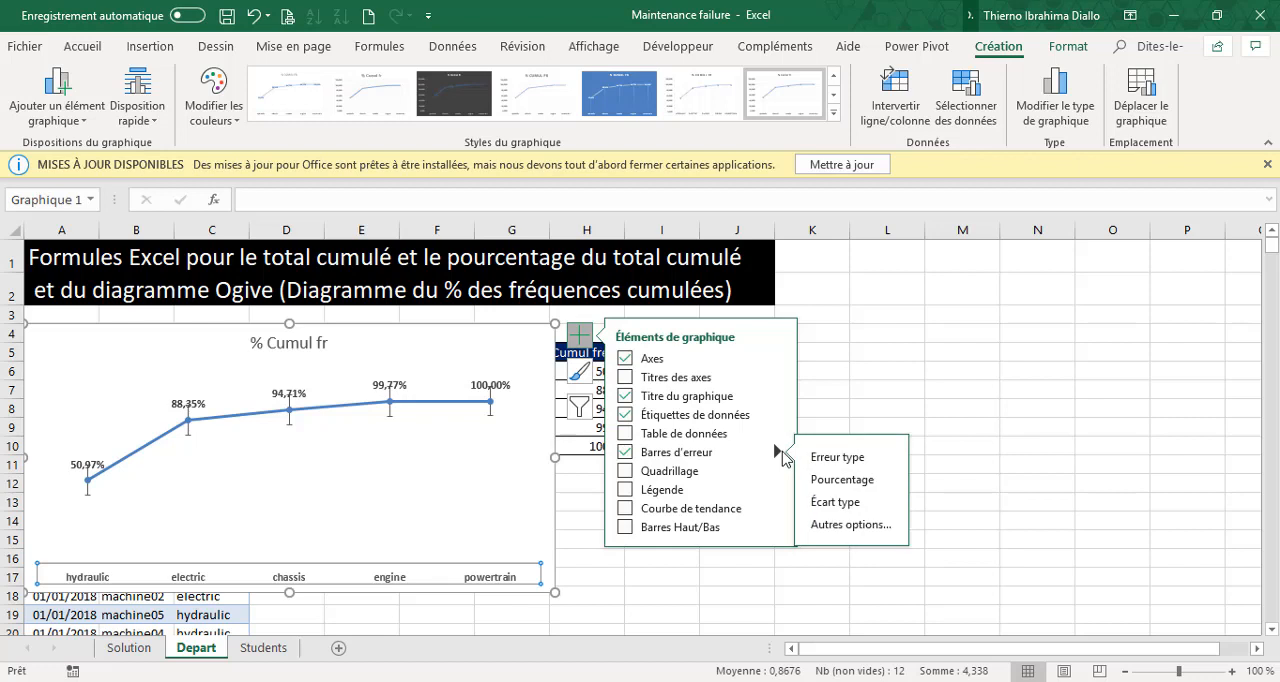
left_click(842, 526)
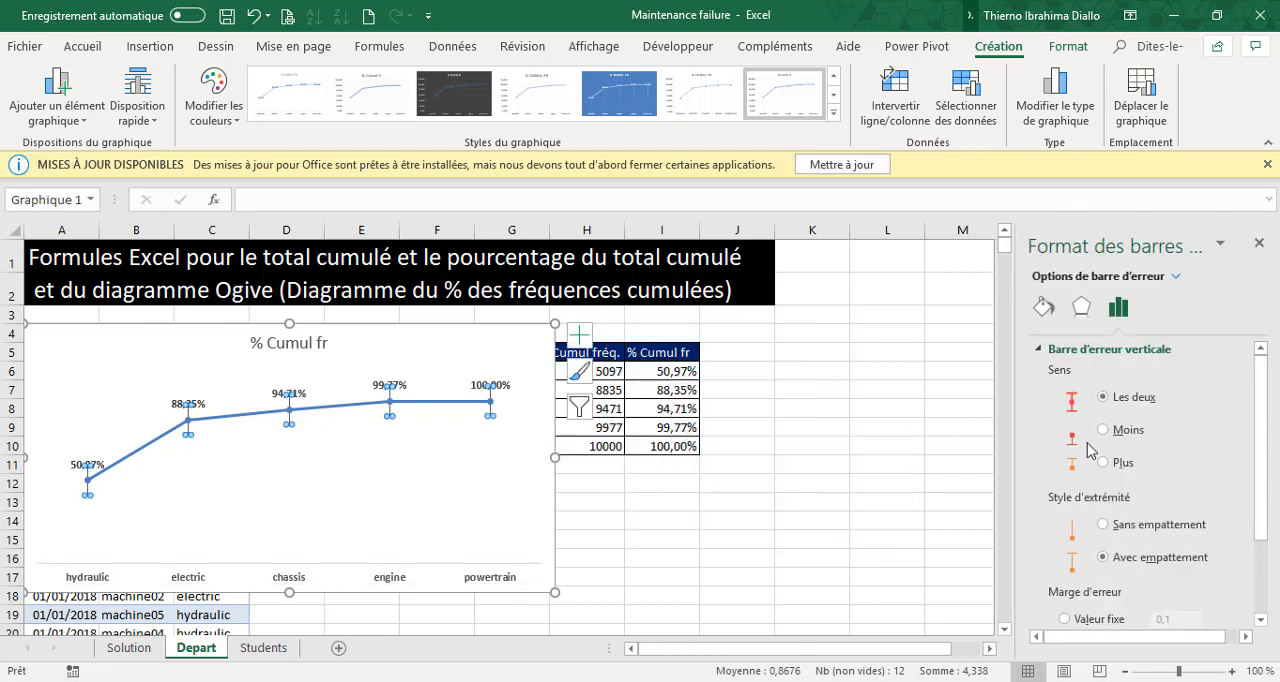
left_click(1103, 430)
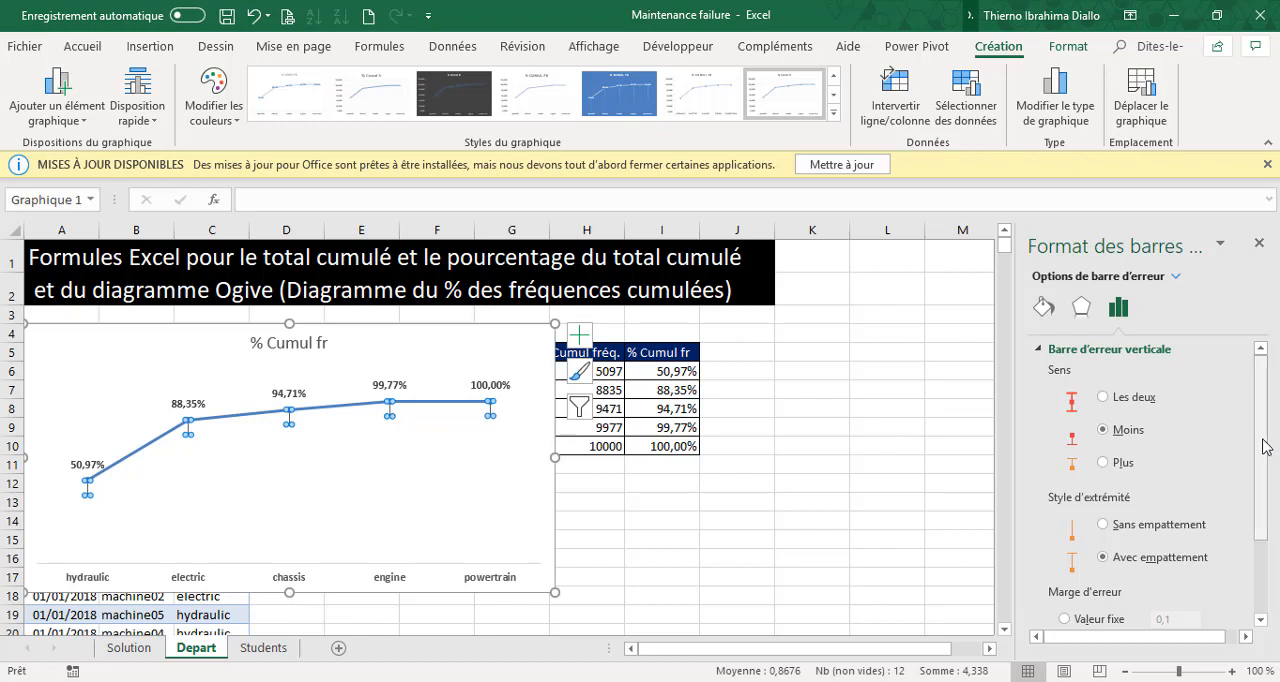
Set the error bars to custom amounts, with the positive value left empty and the negative value taken from Depart!$I$6:$I$10.
scroll(1170, 553, "down", 3)
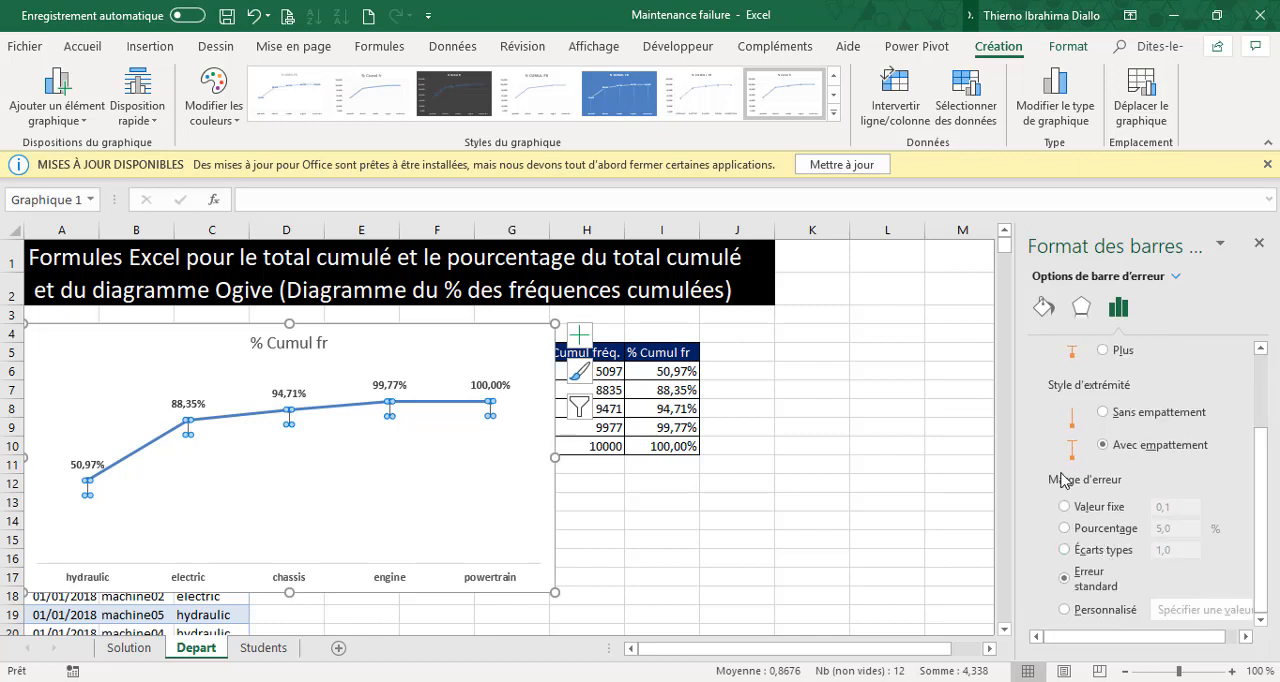
left_click(1066, 610)
left_click(1180, 610)
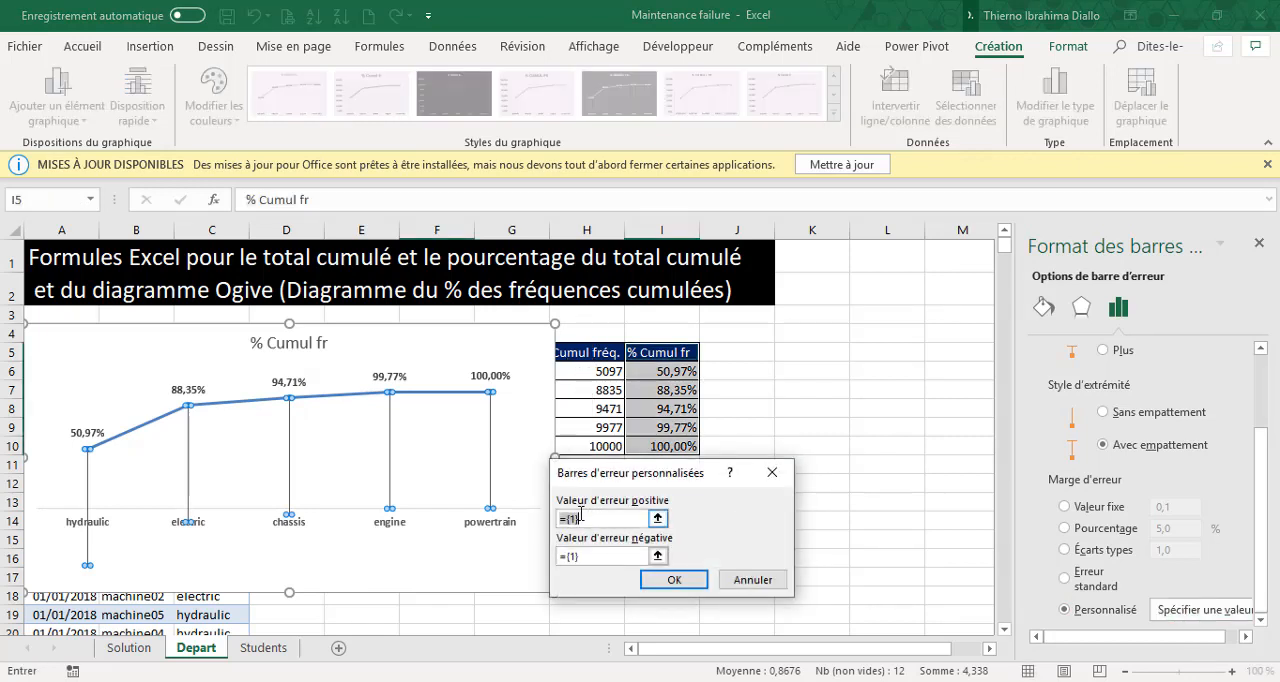
key("BackSpace")
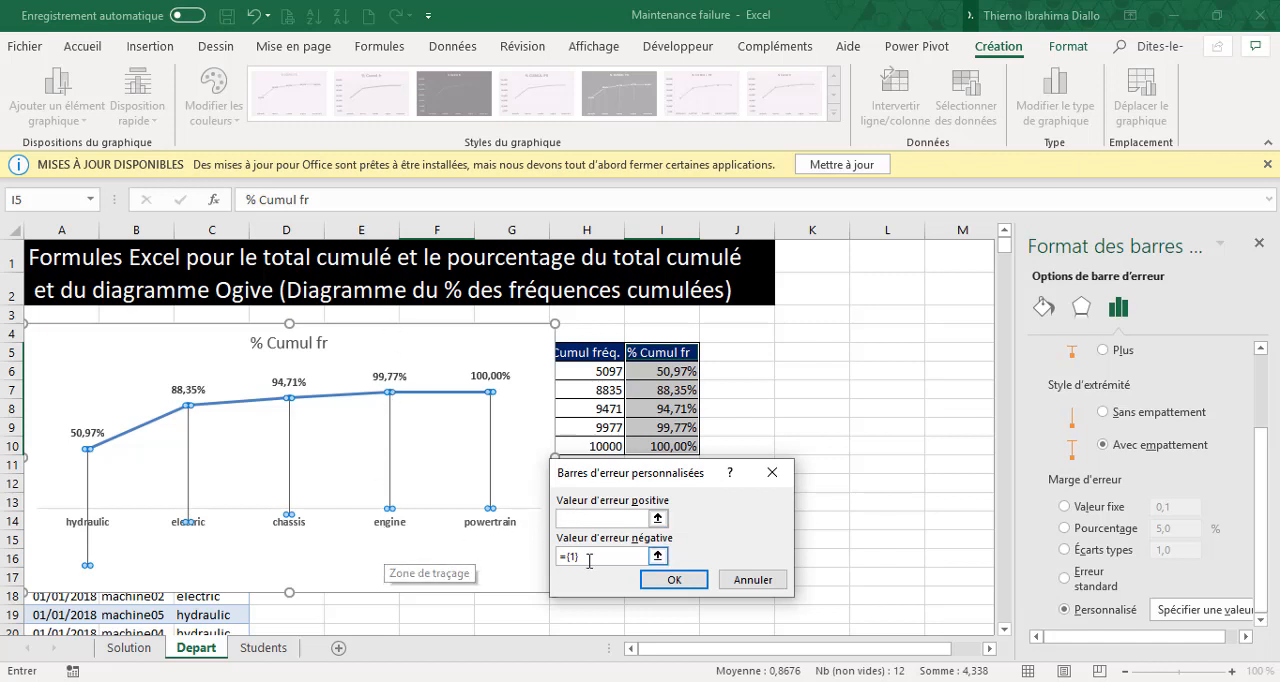
left_click(589, 561)
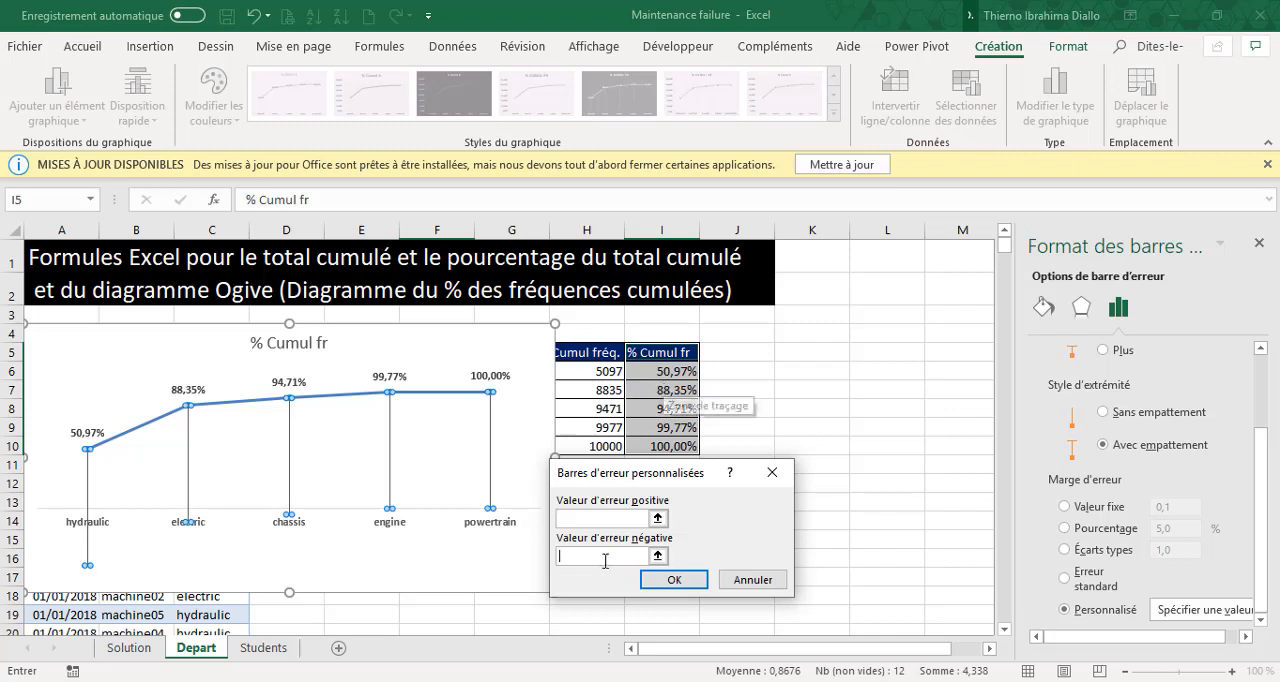
left_click_drag(674, 370, 668, 443)
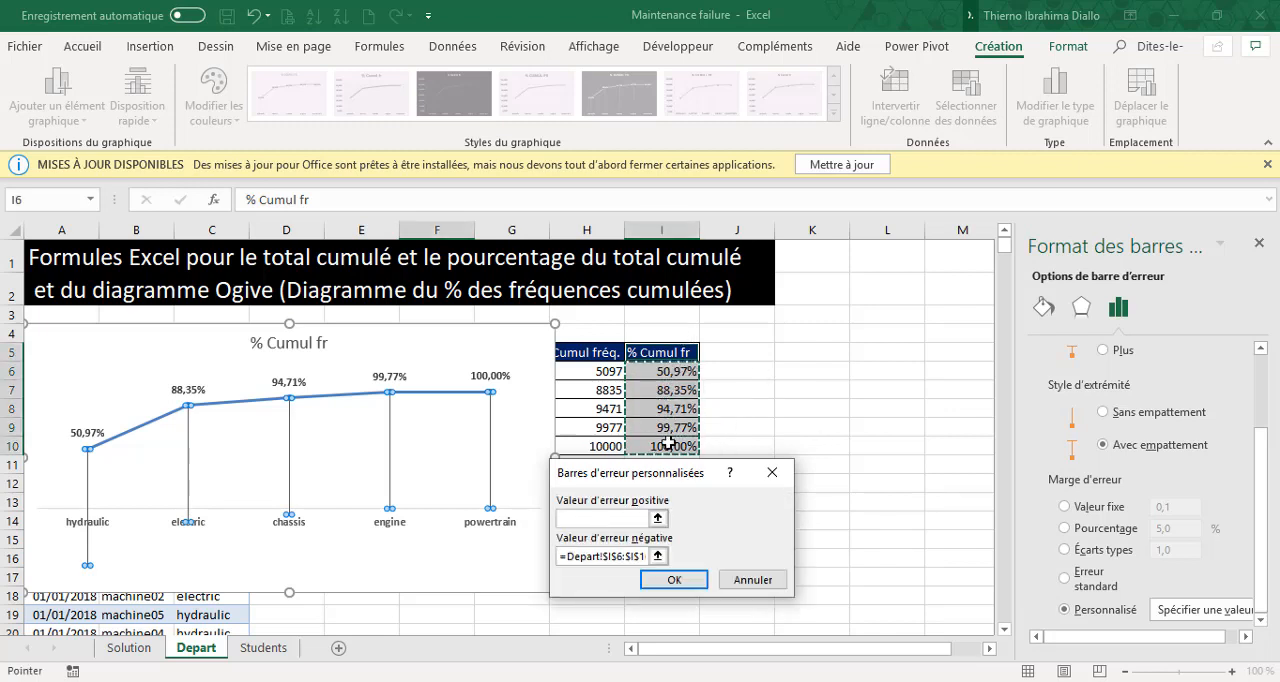
left_click(676, 581)
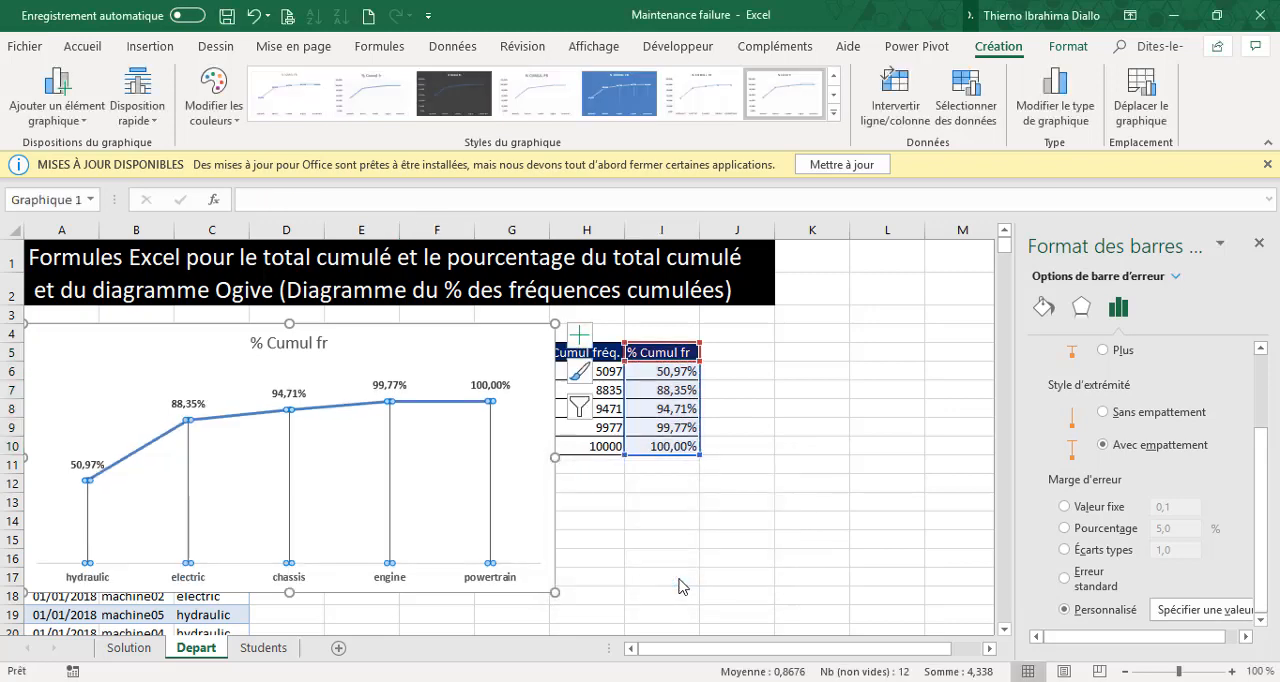
Move the chart so its left edge sits at column F below the title banner, and widen it just into column N.
left_click(737, 577)
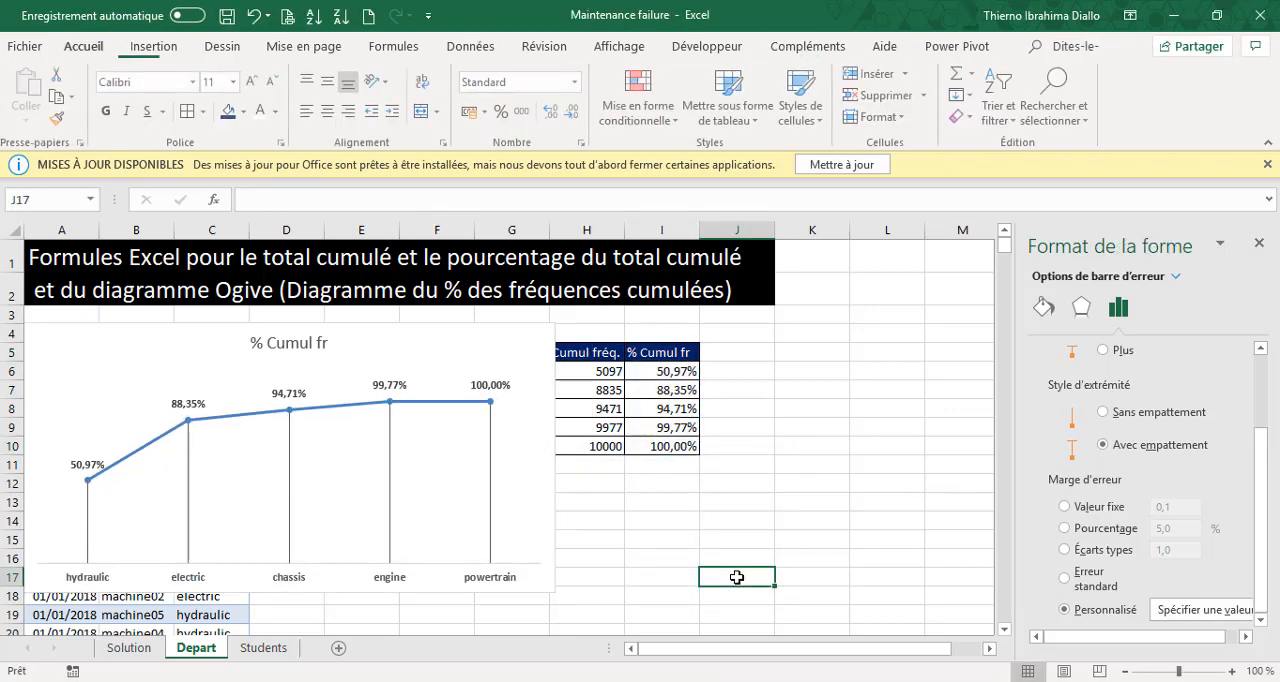
left_click(1259, 243)
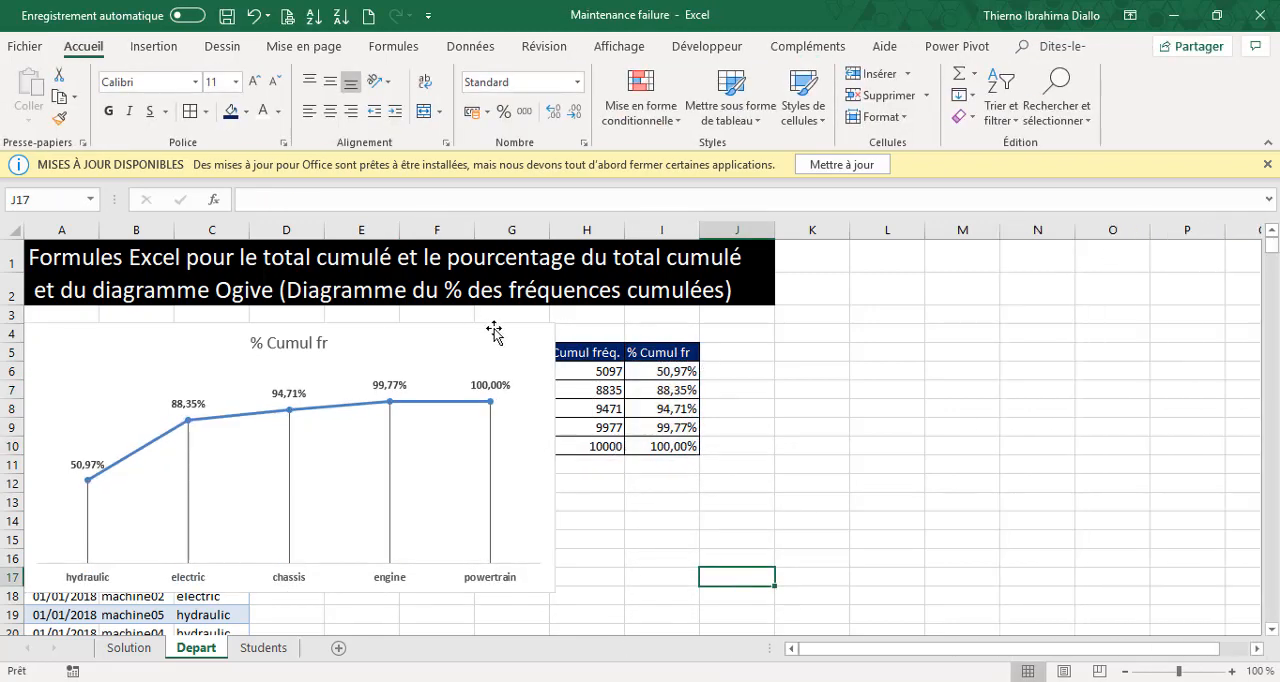
left_click_drag(490, 328, 865, 318)
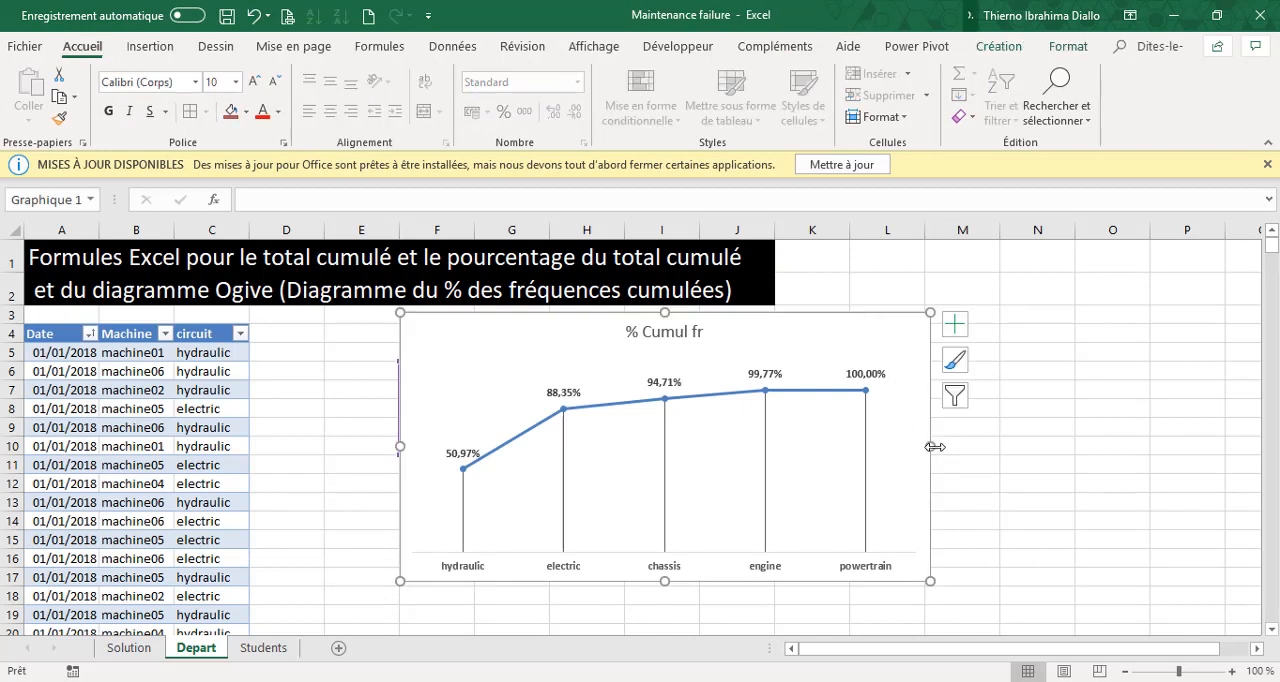
left_click_drag(931, 447, 1027, 446)
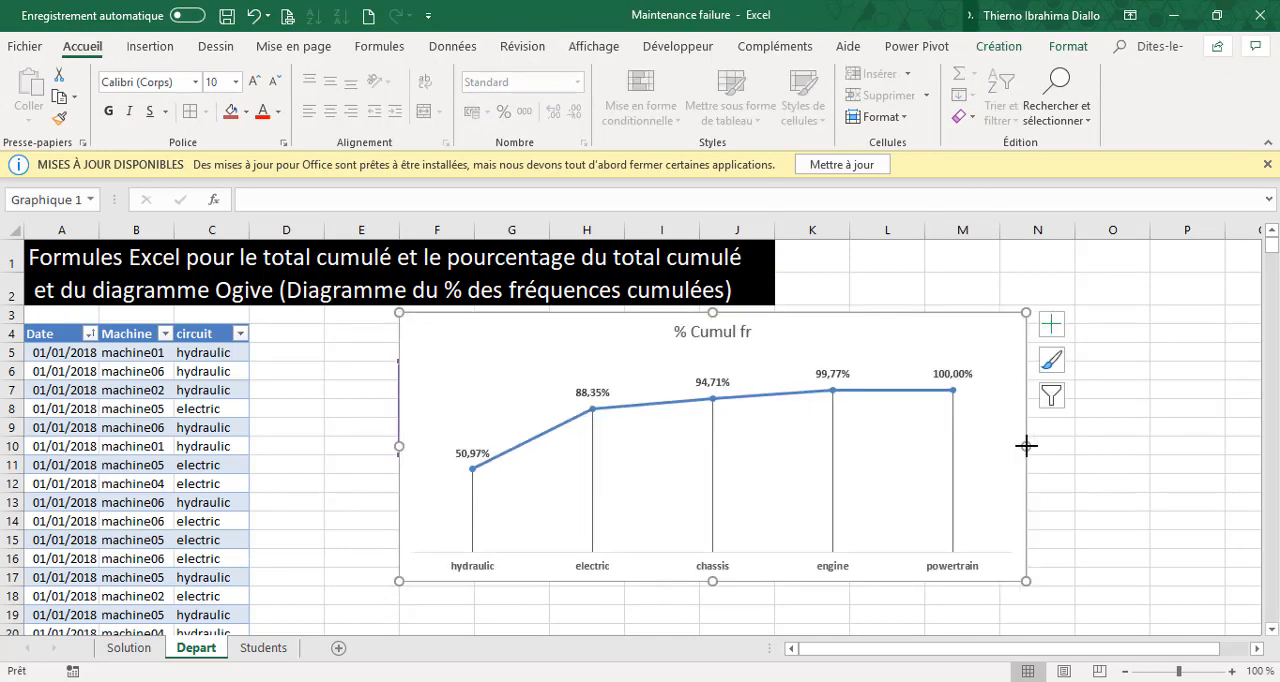
Give the chart area a solid grey fill.
left_click(720, 333)
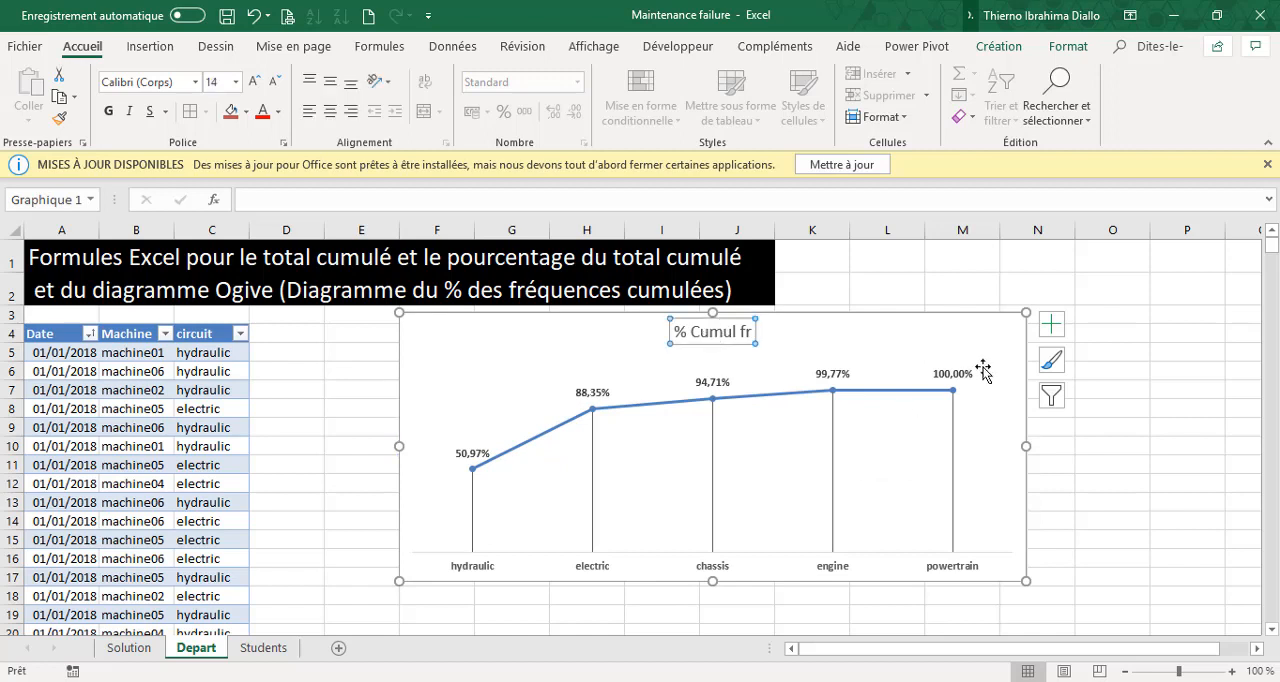
left_click(1005, 335)
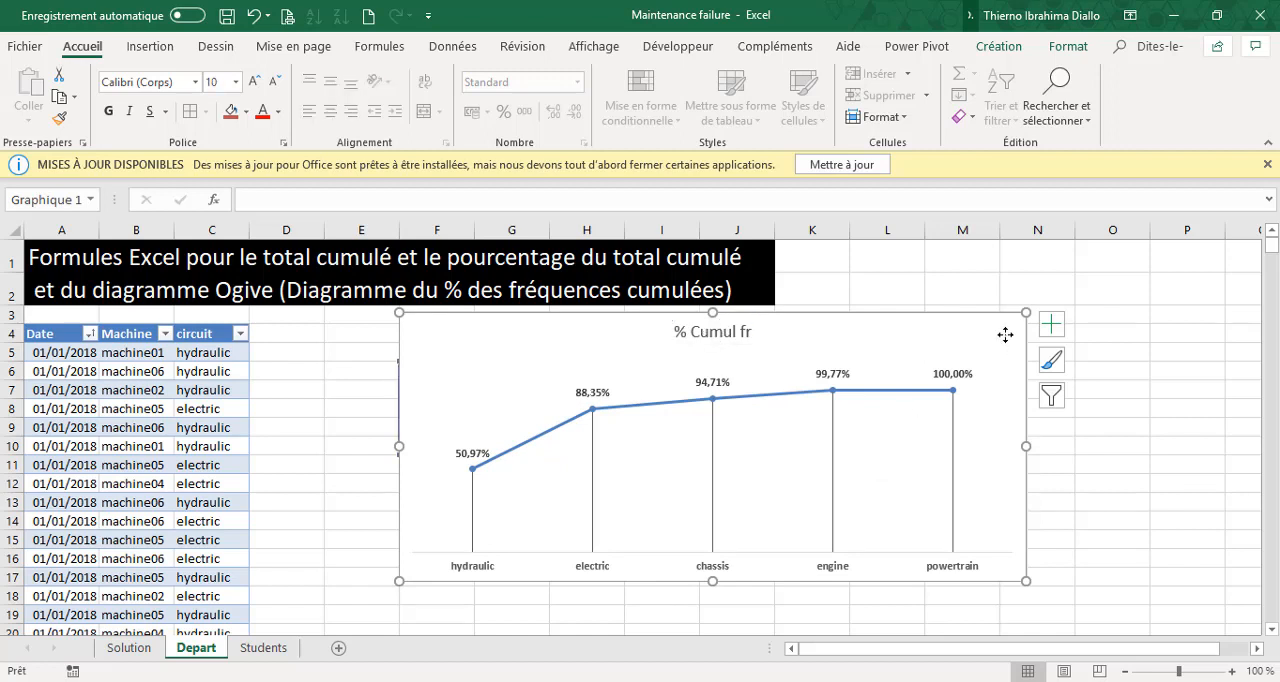
double_click(1005, 335)
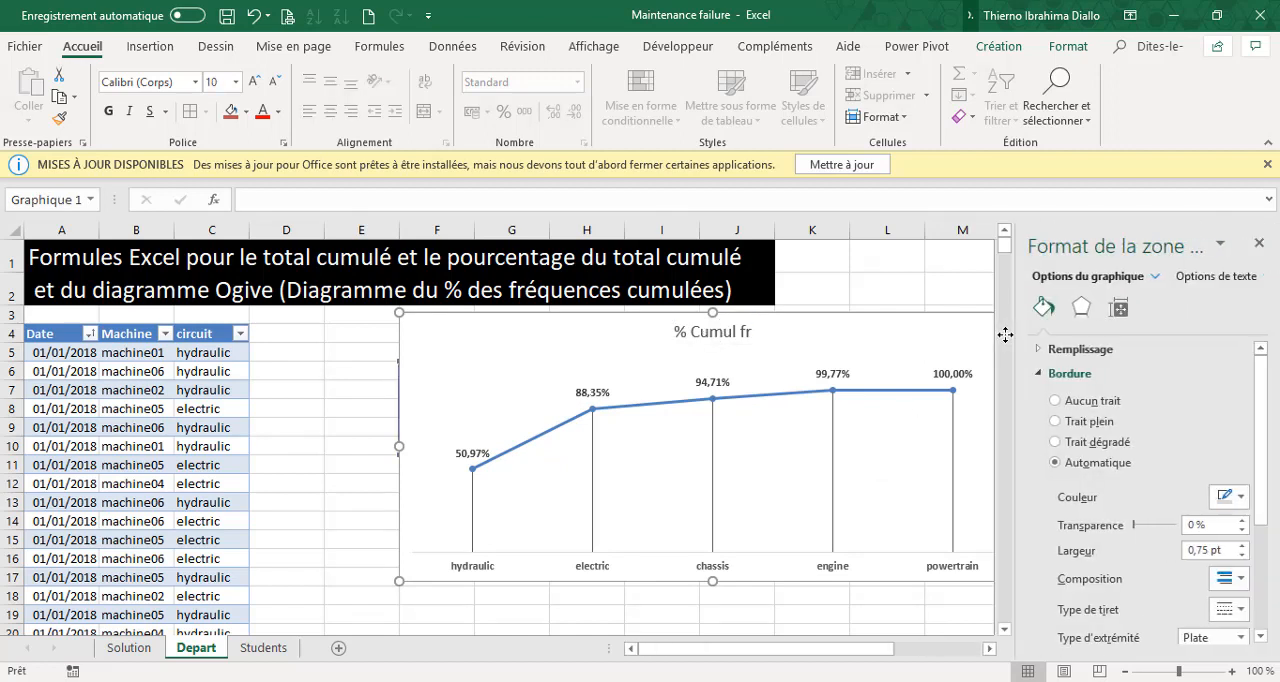
left_click(1042, 349)
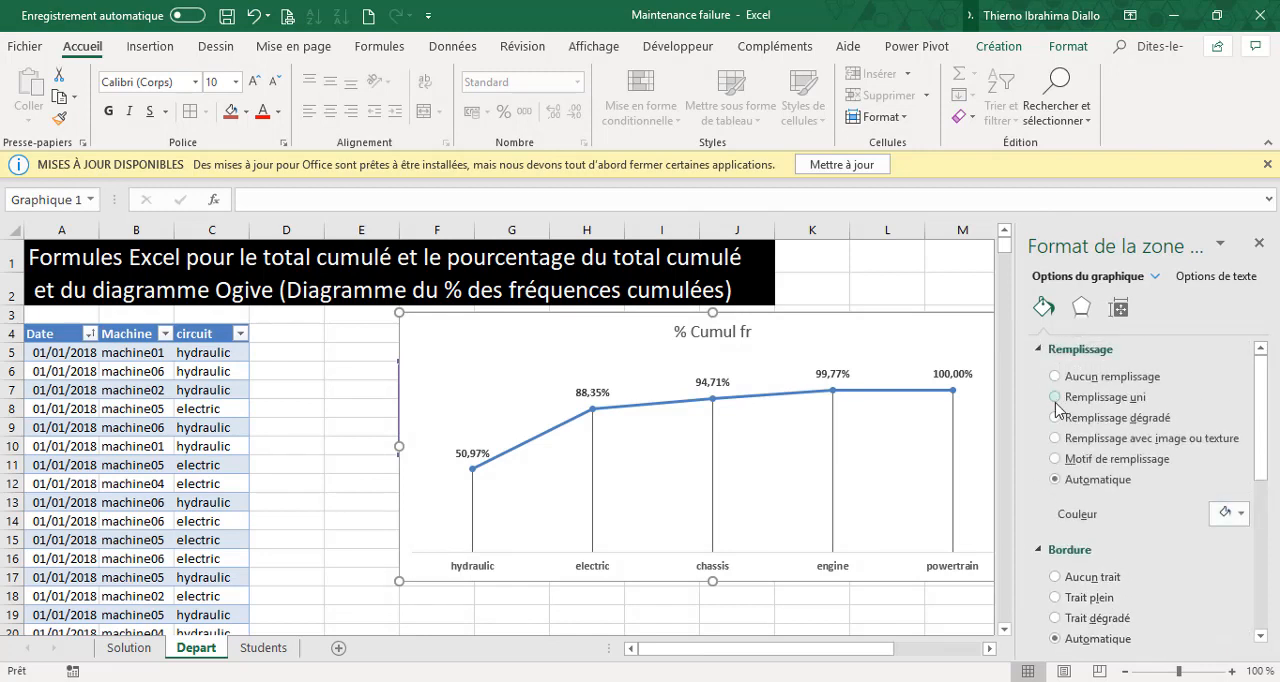
left_click(1055, 397)
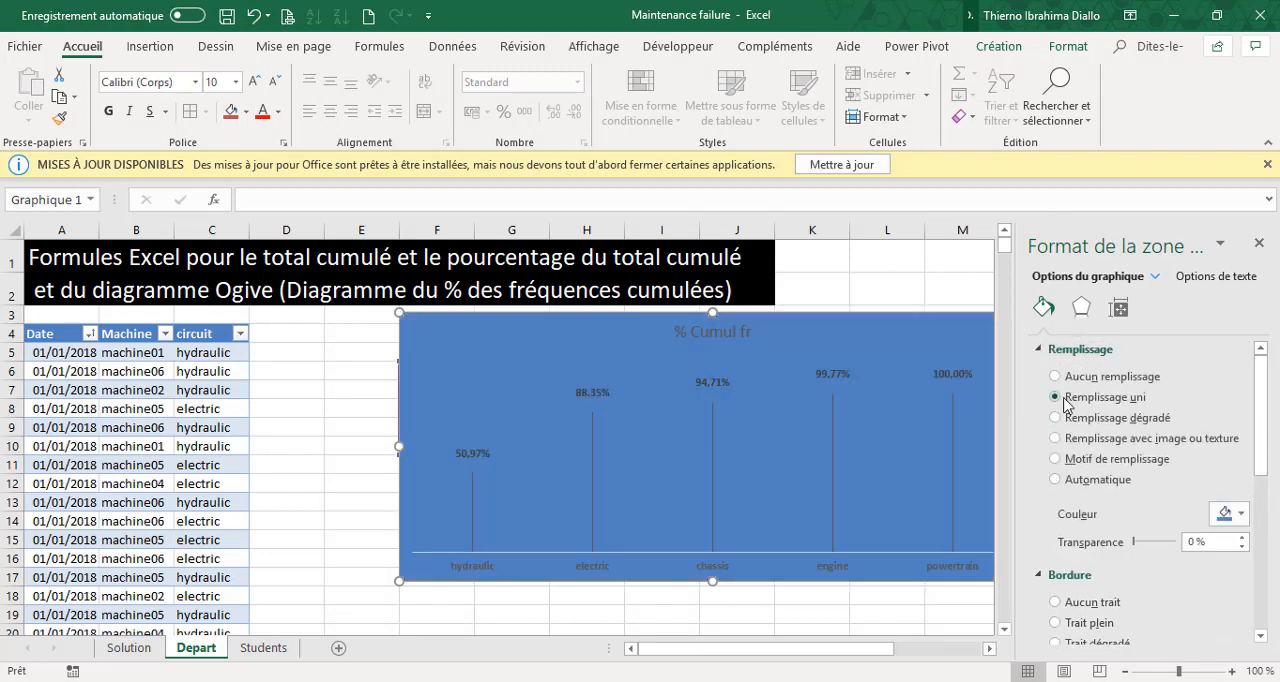
left_click(1242, 514)
left_click(1125, 411)
left_click(341, 516)
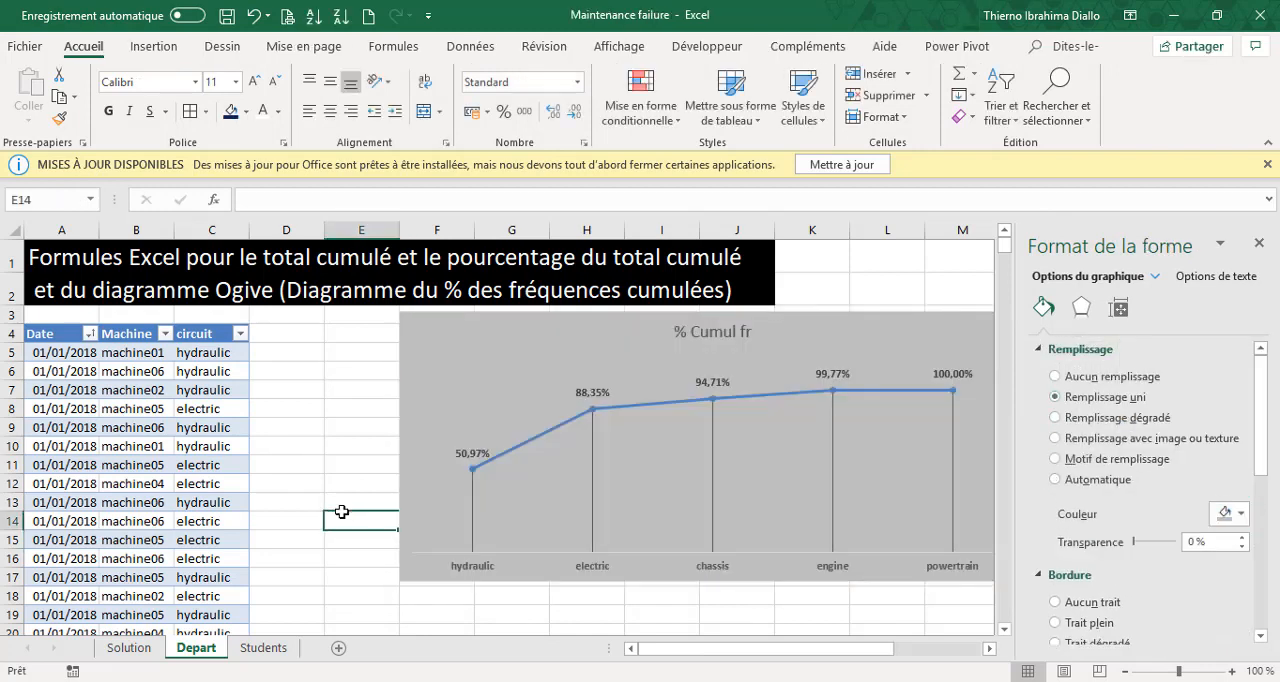
Give the chart area a solid black border 1 pt wide with rounded corners.
left_click(1053, 328)
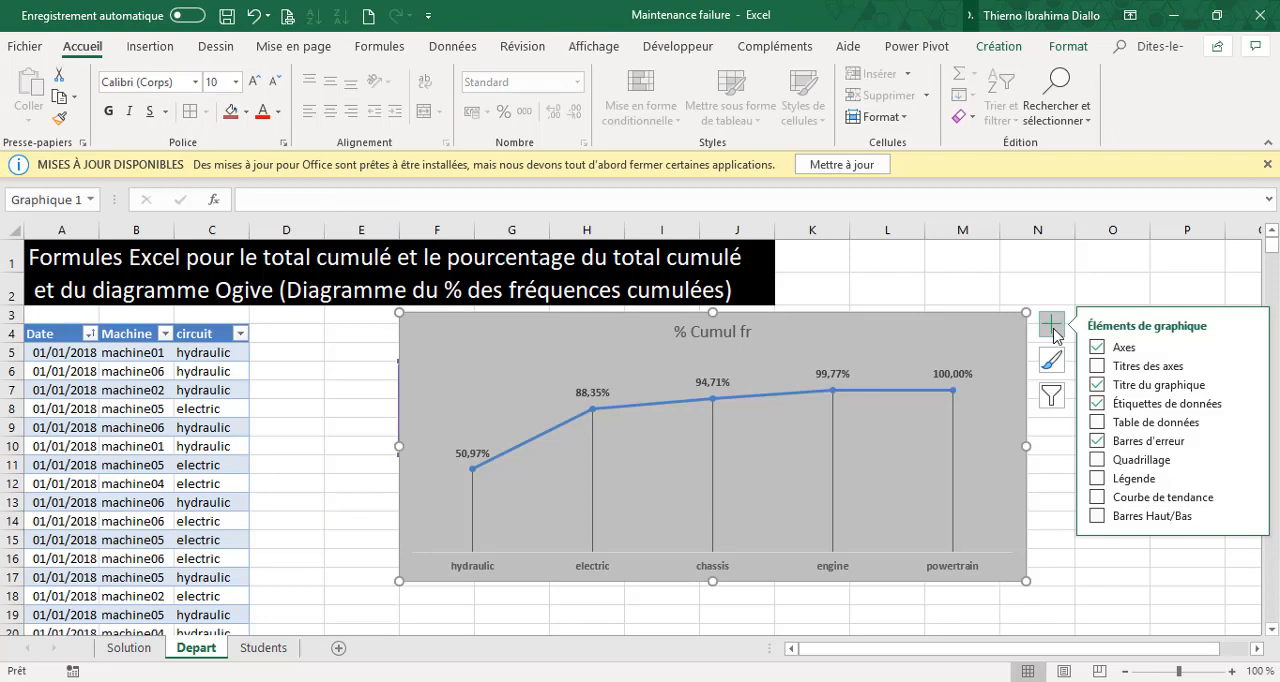
left_click(1052, 327)
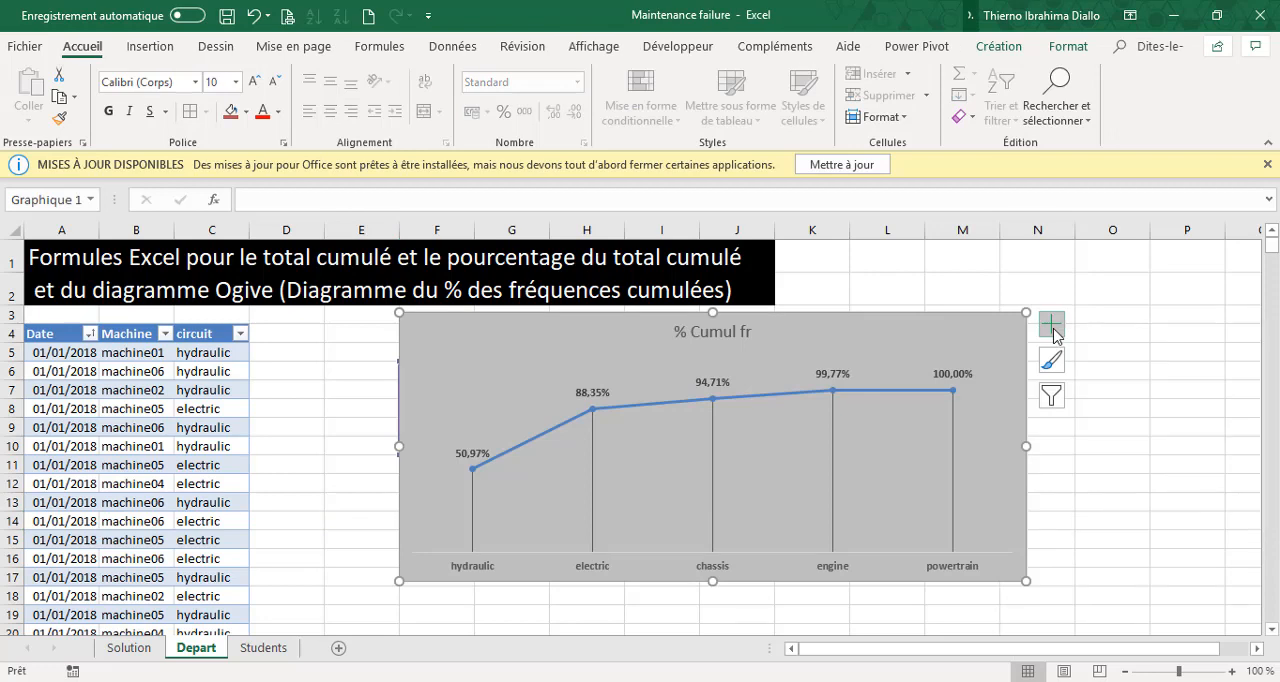
key("ctrl+1")
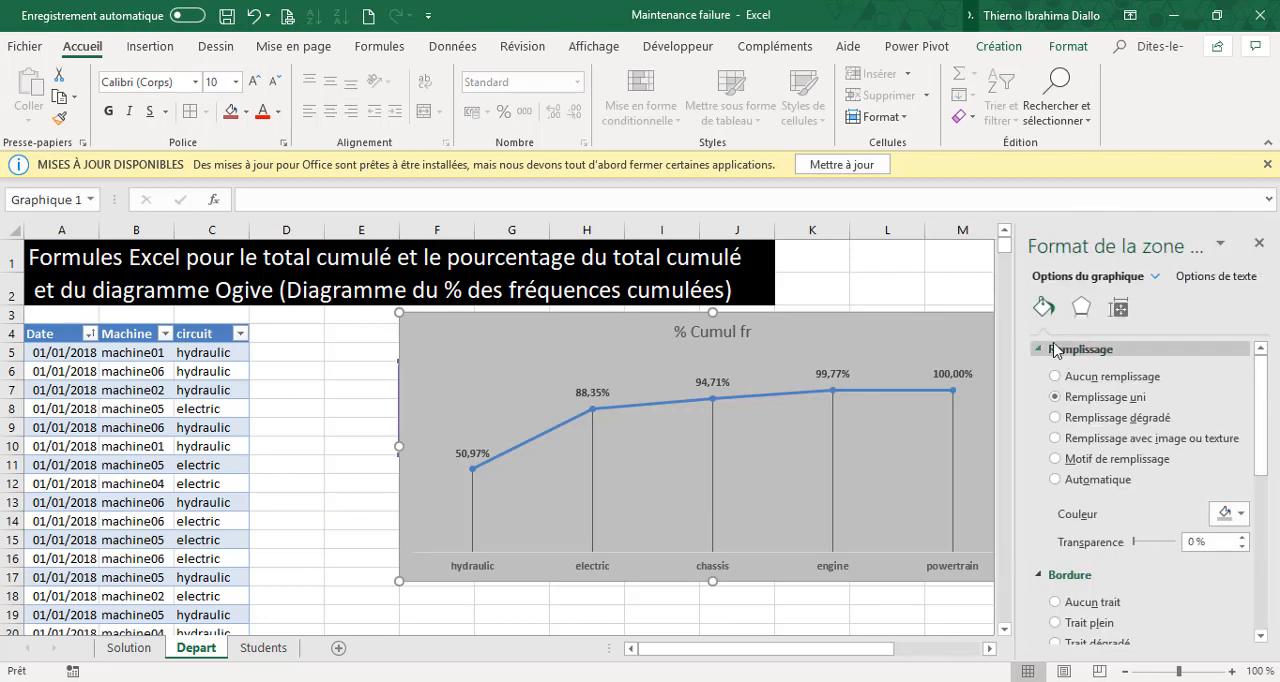
left_click(1039, 344)
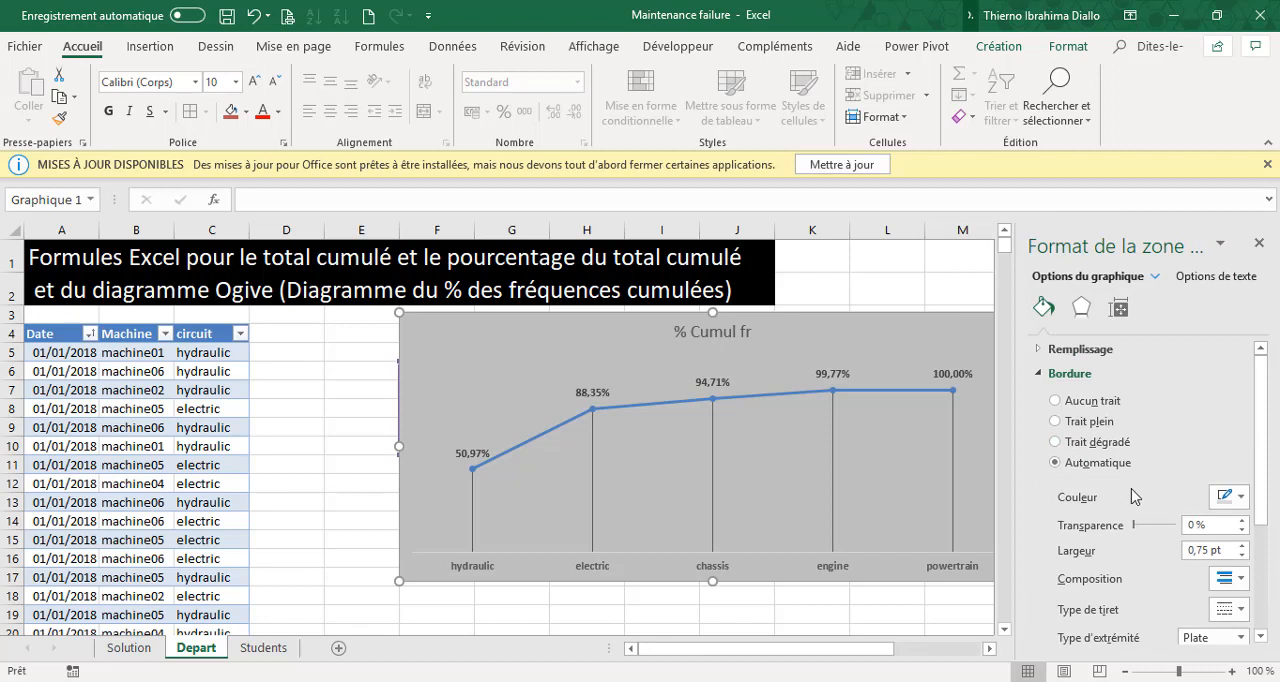
left_click(1059, 425)
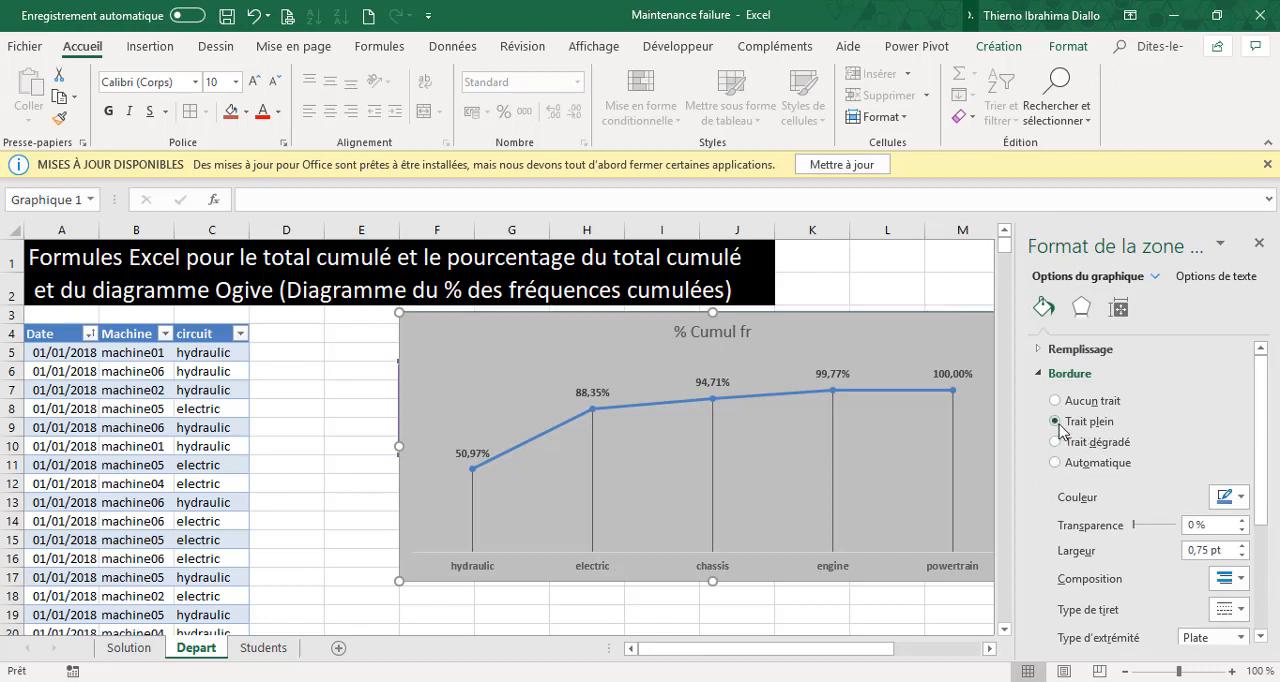
left_click(1240, 499)
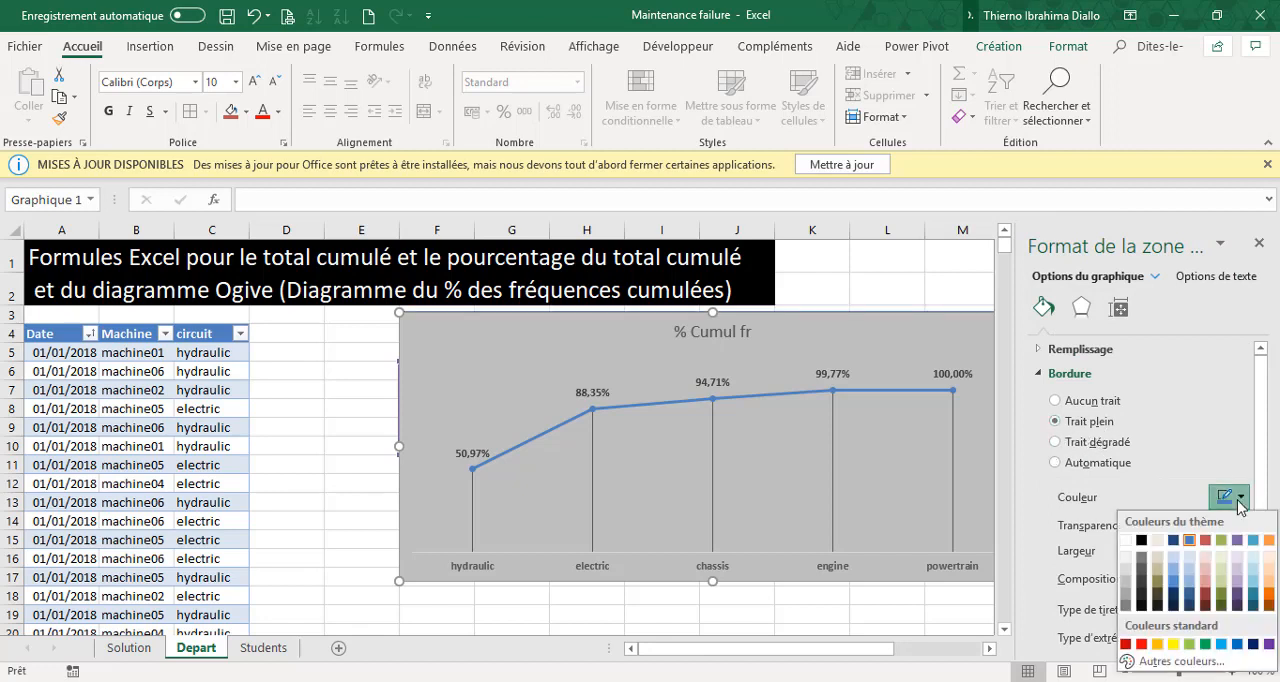
left_click(1142, 540)
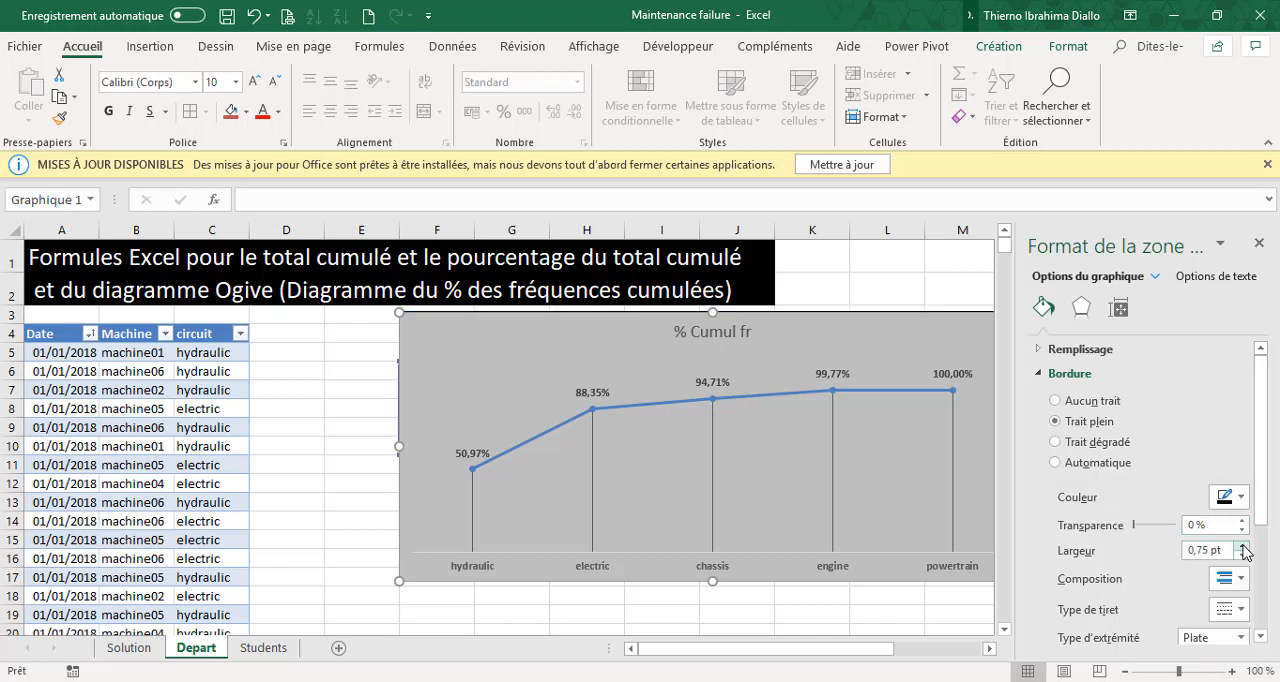
left_click_drag(1266, 523, 1268, 620)
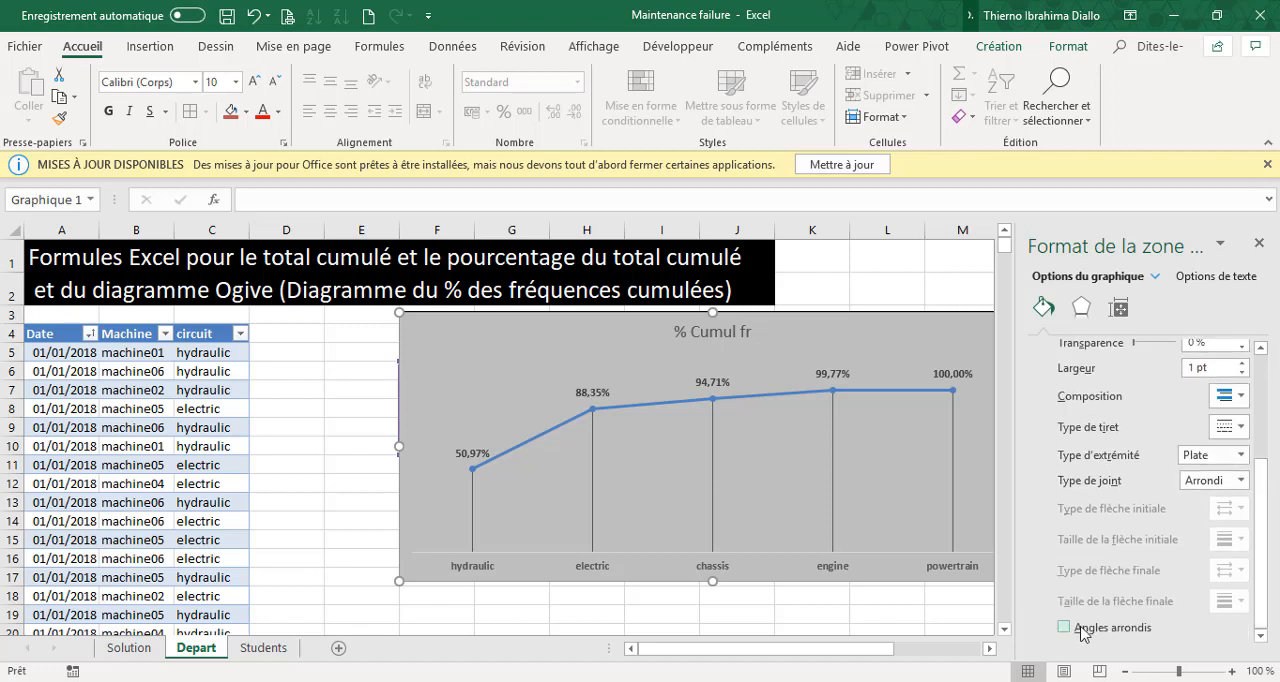
left_click(1258, 243)
left_click(1160, 406)
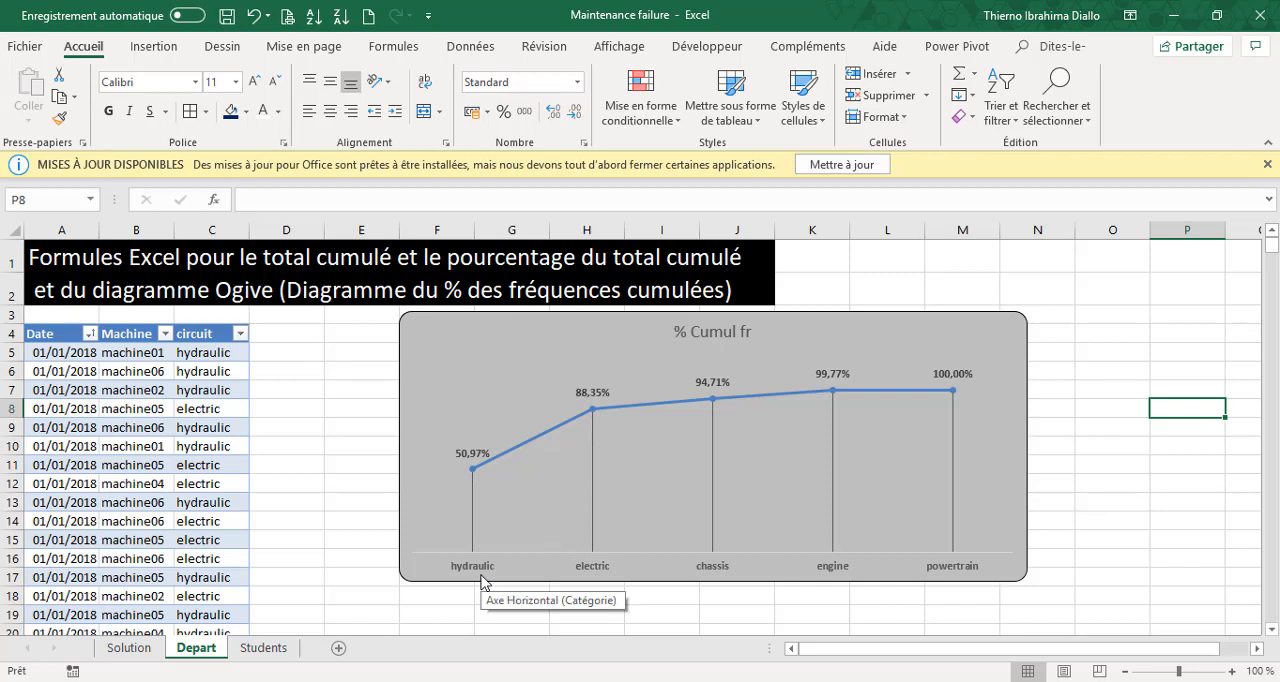
Examine the class frequency table, the Effectif total's formula and the ogive chart on the Students sheet, and return to the Depart sheet.
left_click(266, 648)
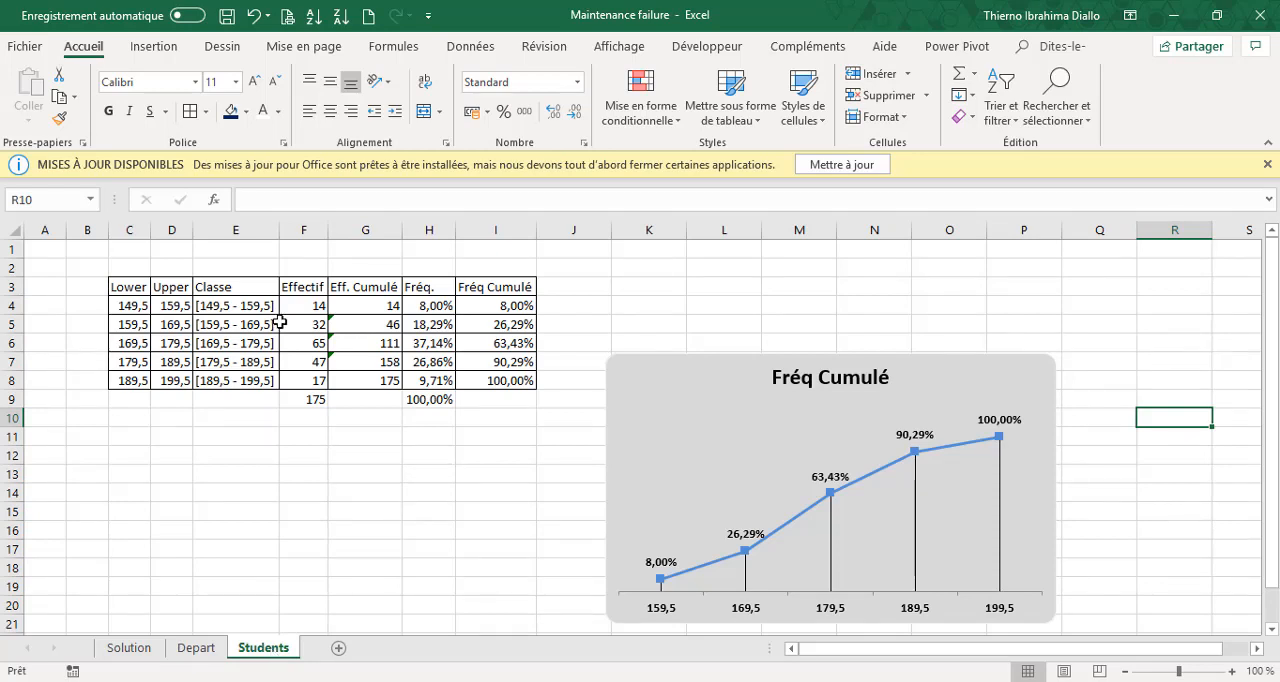
left_click(315, 400)
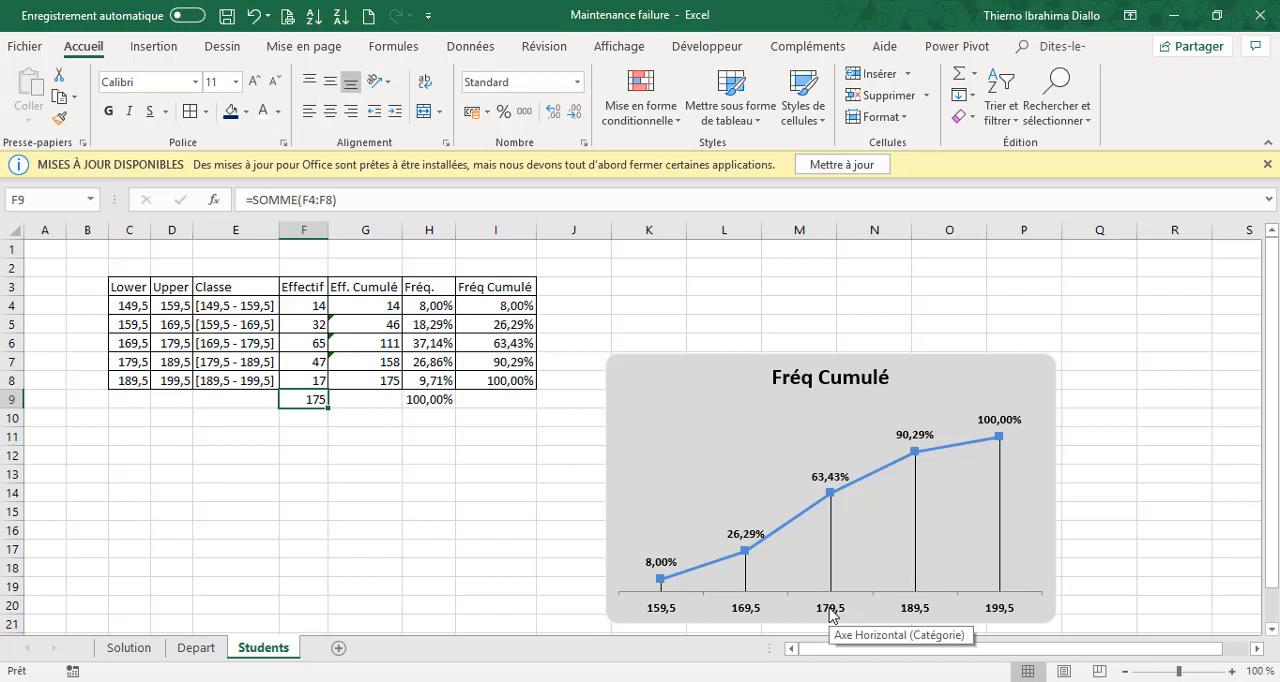
left_click(206, 652)
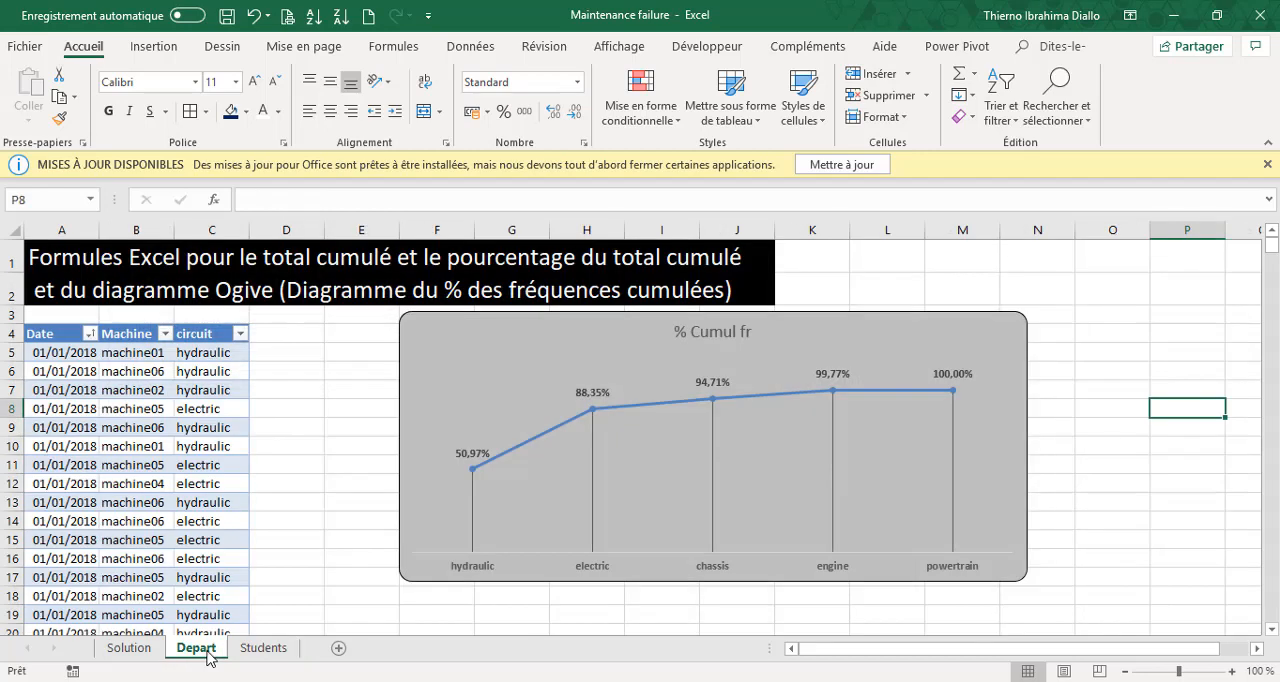